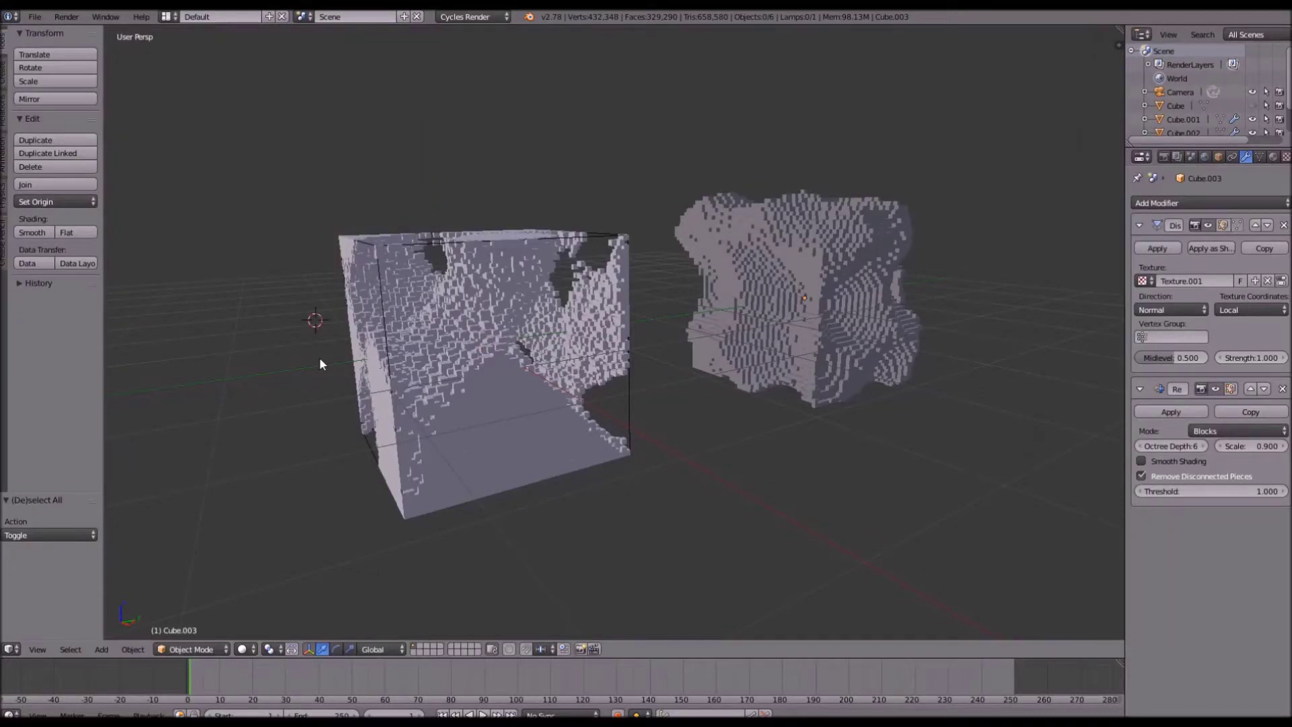
Examine the hollow cube made of small blocks and the displaced, block-remeshed object beside it from several angles.
scroll(474, 391, "up", 2)
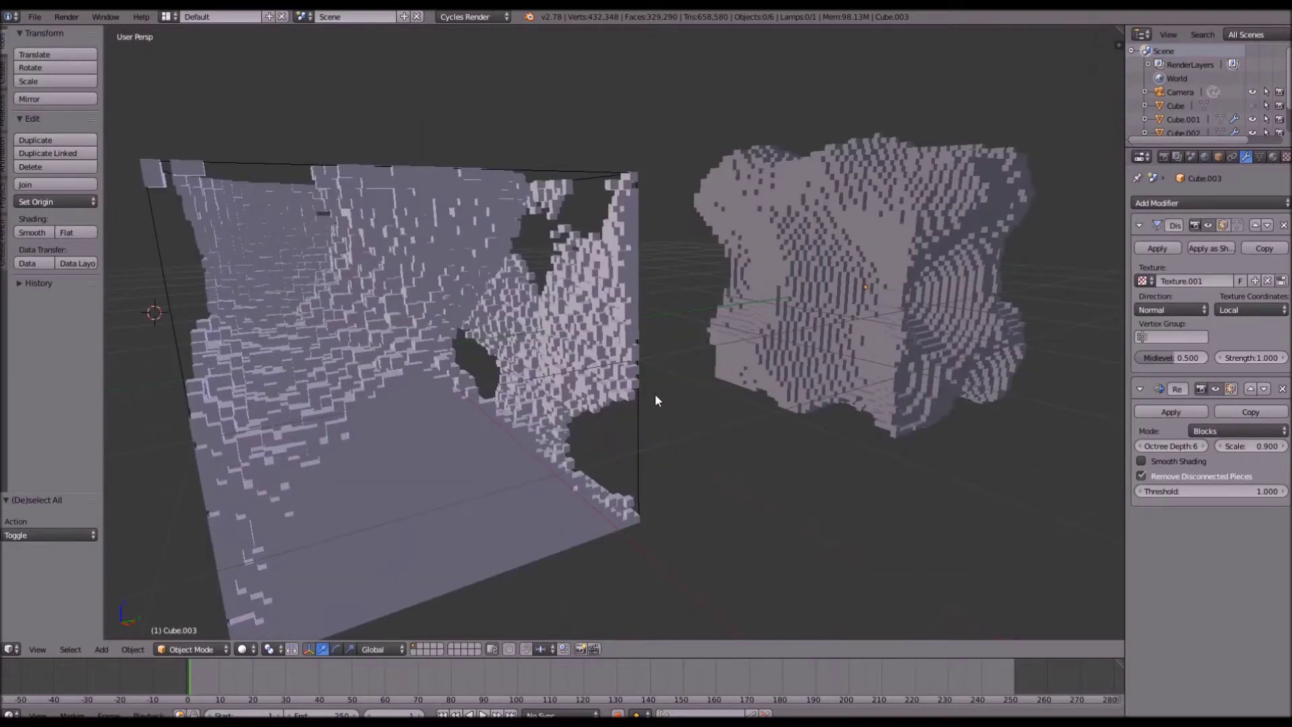
scroll(656, 394, "down", 3)
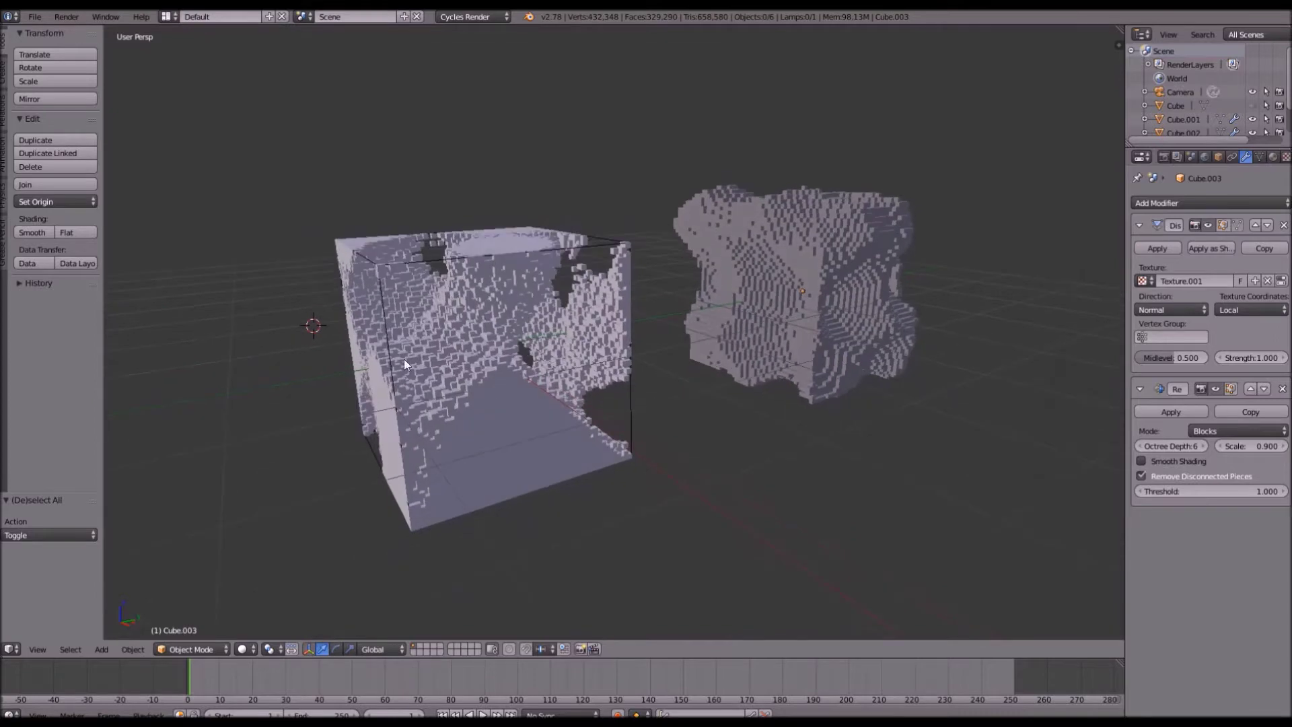
middle_click_drag(403, 357, 431, 353)
scroll(473, 345, "up", 6)
scroll(474, 345, "down", 2)
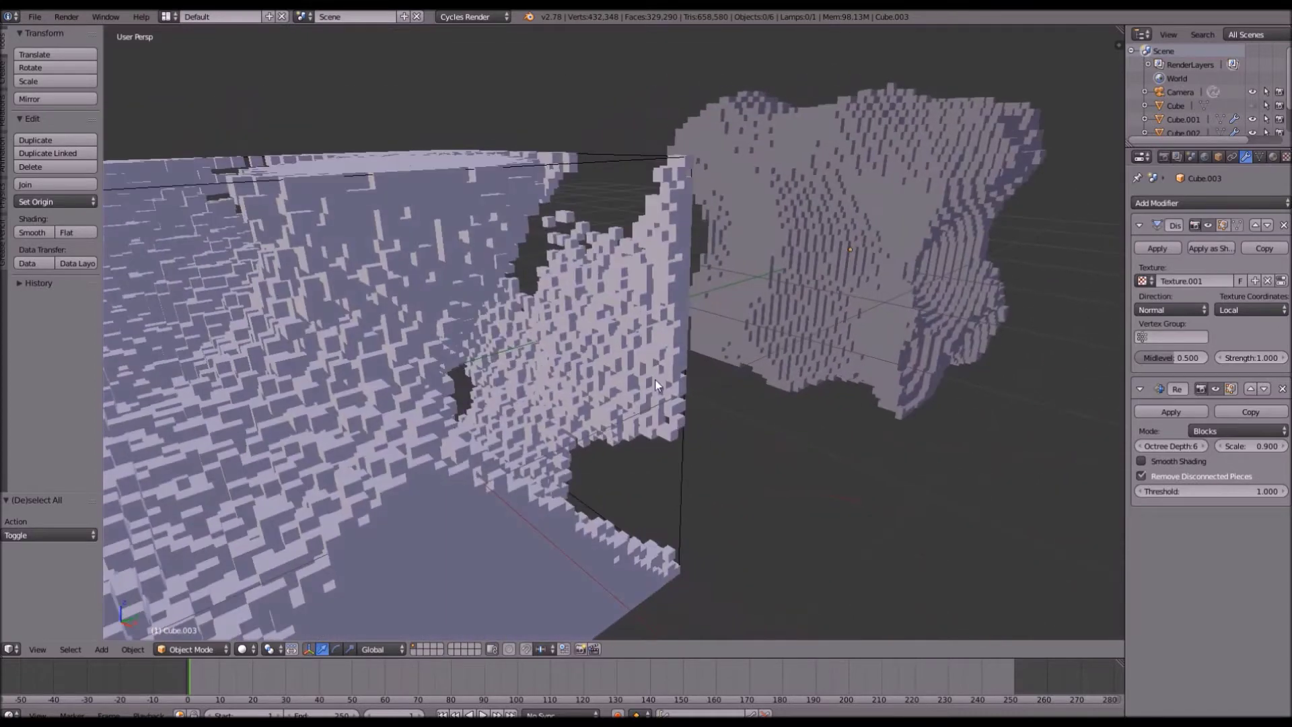
scroll(655, 379, "down", 3)
middle_click_drag(703, 415, 531, 361)
right_click(771, 406)
scroll(510, 363, "up", 5)
scroll(515, 371, "down", 4)
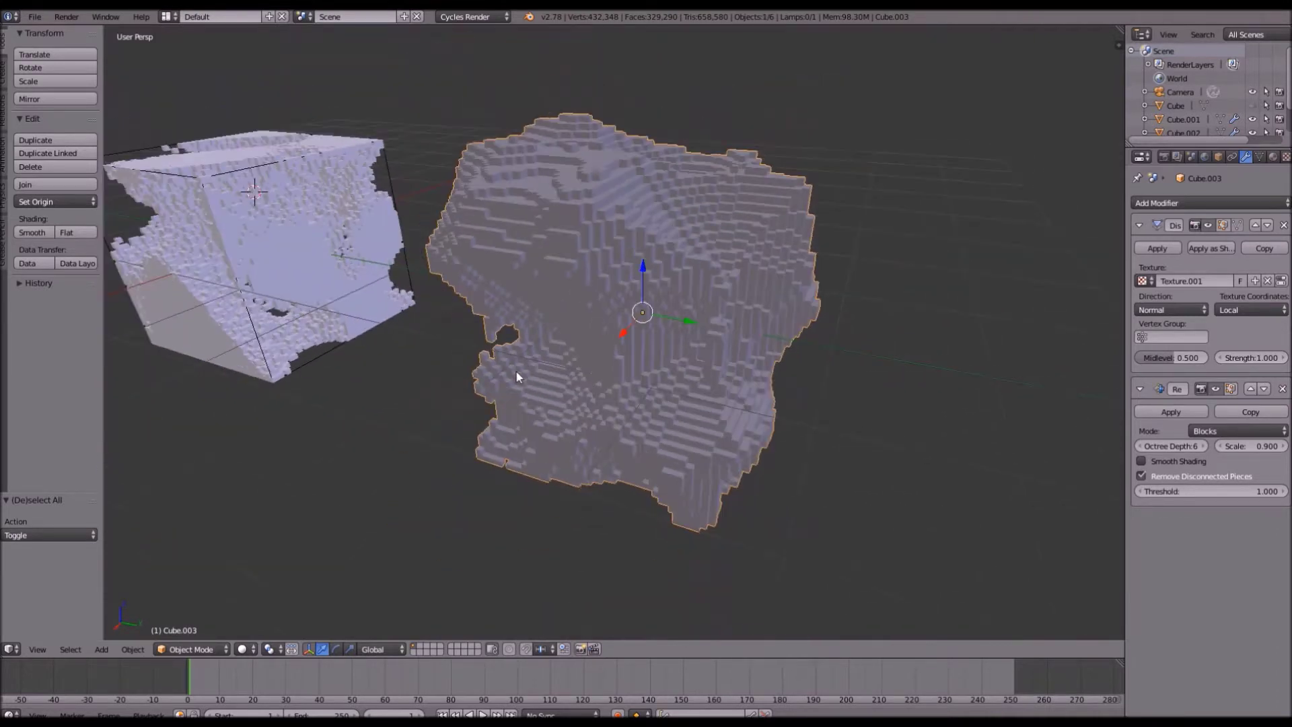
Select the hollow block cube and inspect its Particle Instance modifier and surface detail.
middle_click_drag(682, 446, 1093, 565, "shift")
right_click(591, 398)
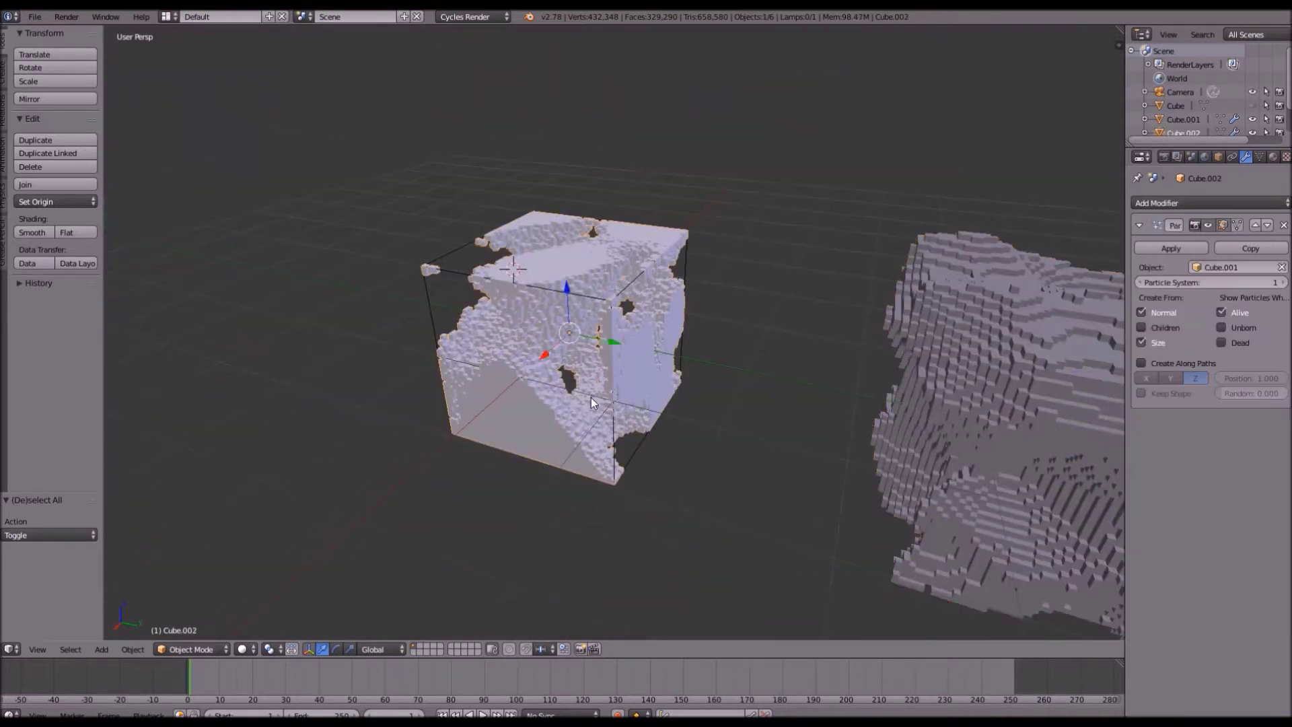
scroll(591, 398, "up", 3)
middle_click_drag(590, 402, 584, 458)
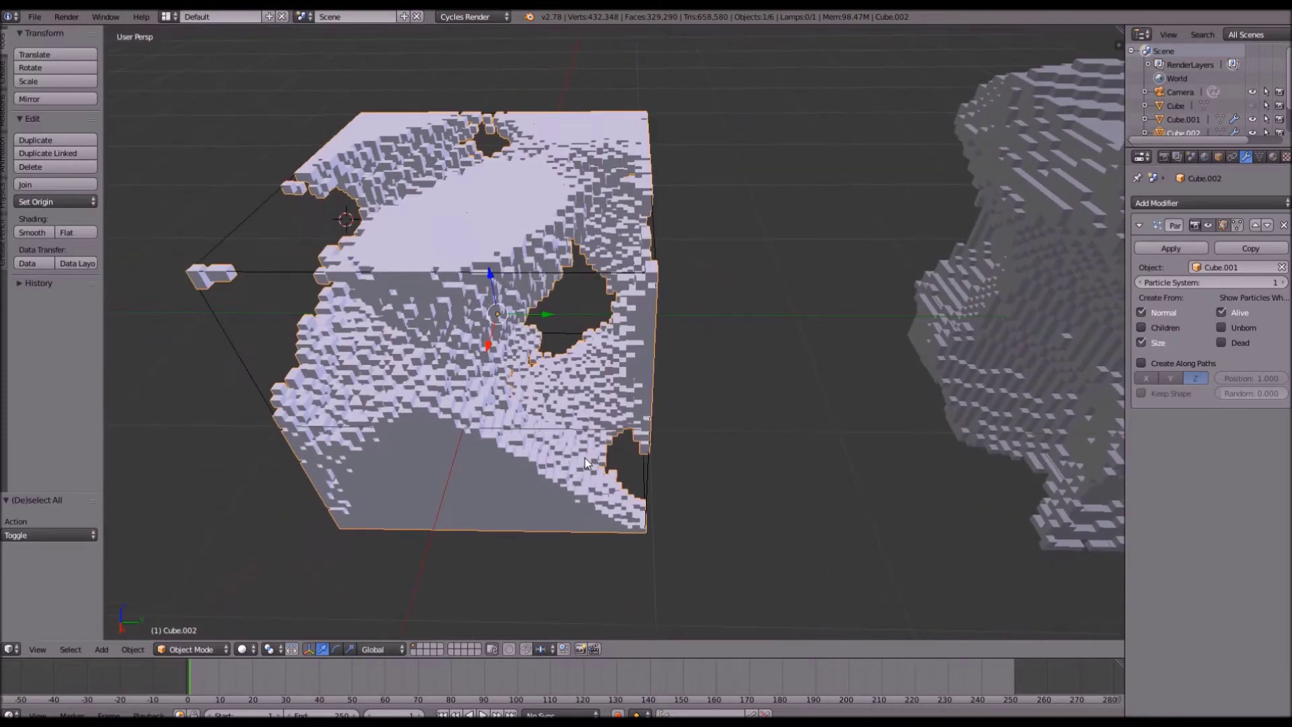
scroll(582, 458, "down", 5)
middle_click_drag(684, 463, 639, 505)
scroll(655, 492, "down", 2)
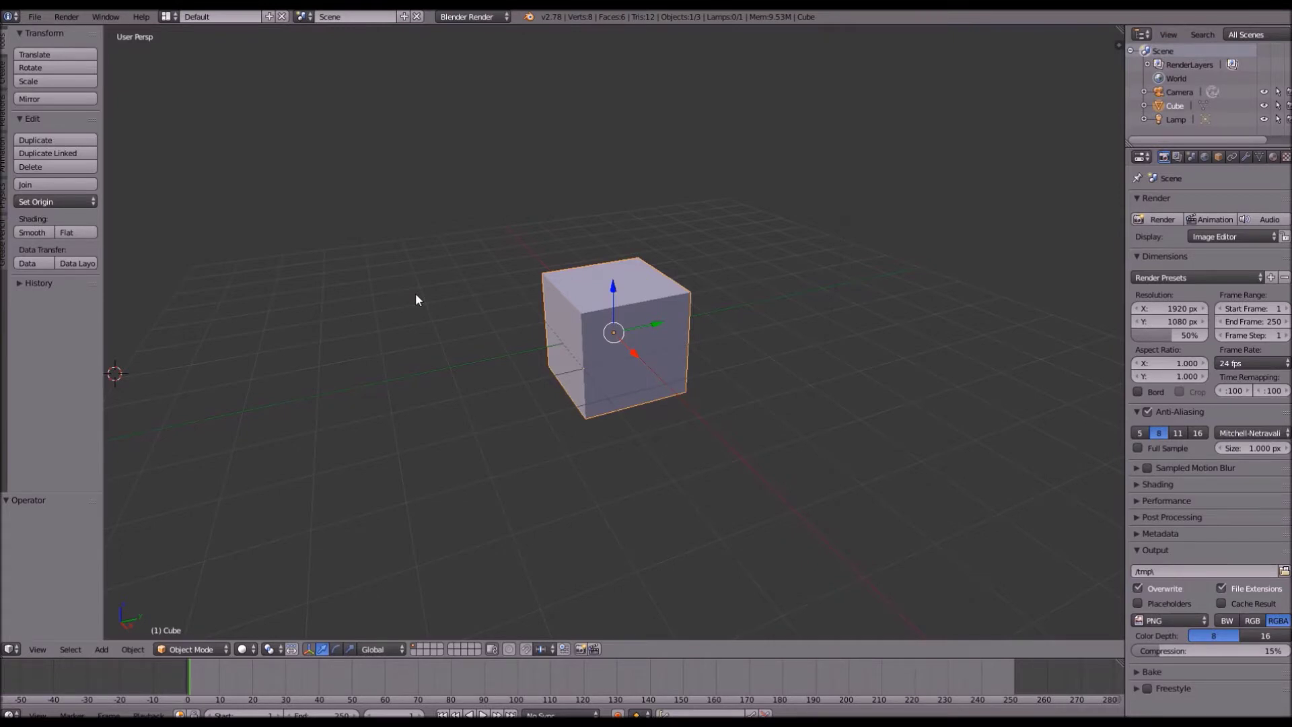
Move the default cube up along the Z axis by about 0.99 units.
scroll(402, 285, "up", 2)
middle_click_drag(554, 328, 600, 265)
left_click_drag(610, 272, 610, 273)
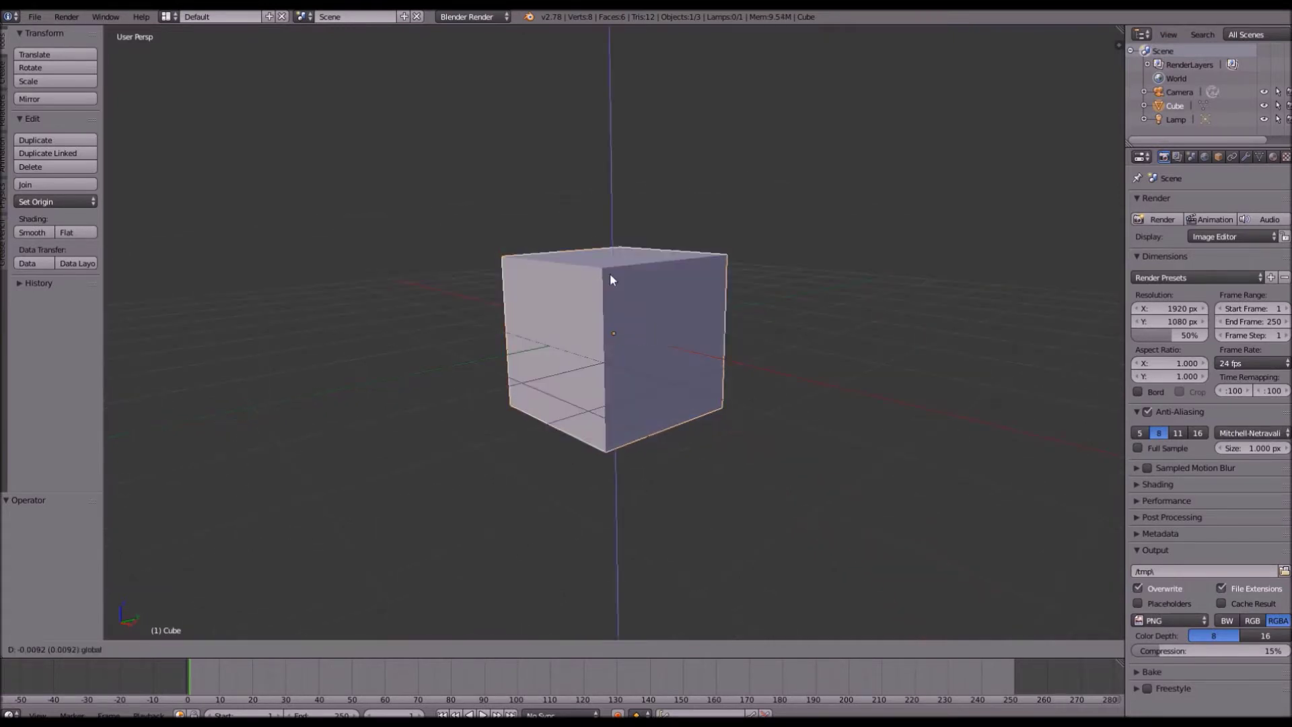
left_click(611, 204)
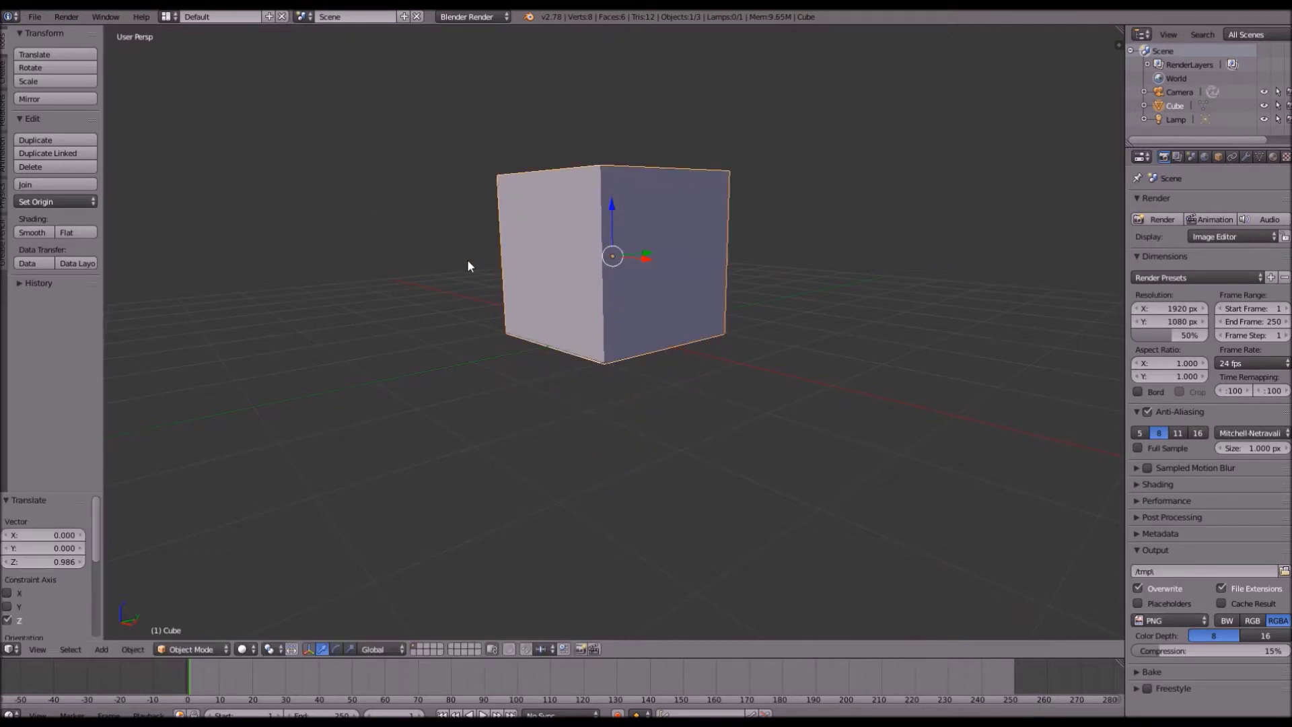
Subdivide the whole cube mesh in Edit Mode with 10 cuts.
middle_click_drag(496, 268, 517, 293)
scroll(444, 288, "up", 2)
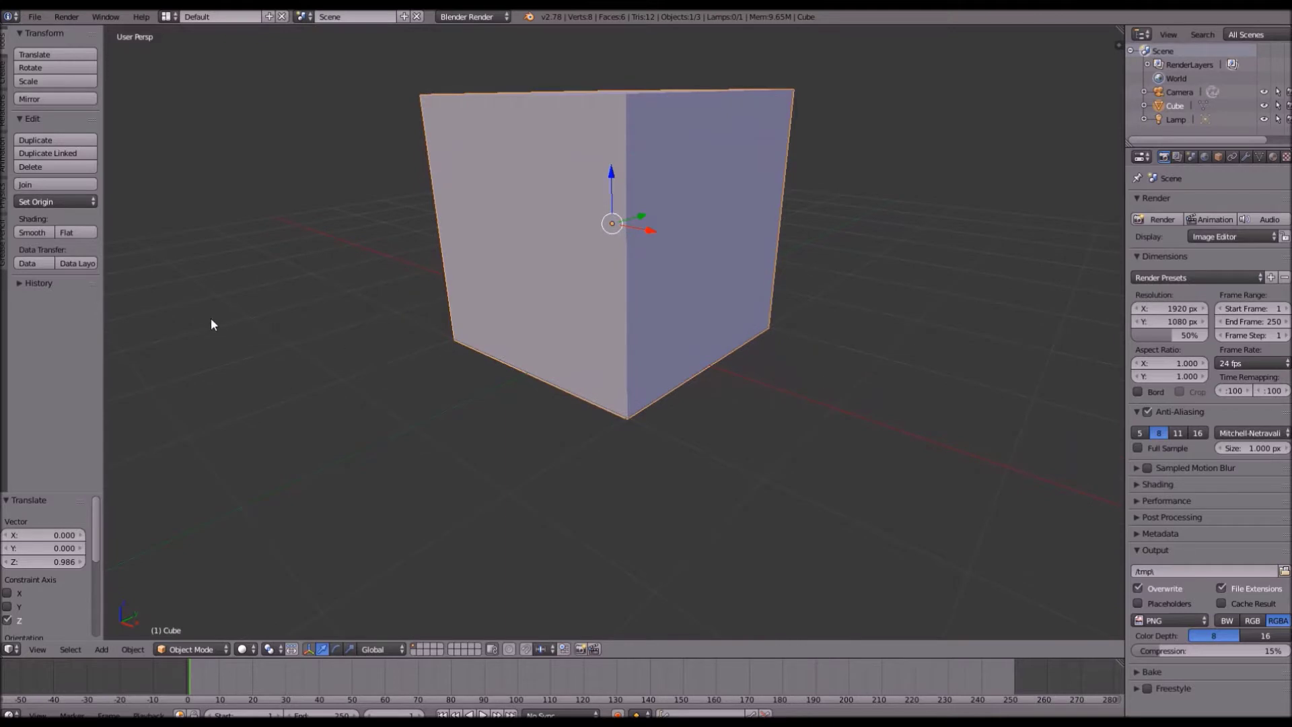
middle_click_drag(291, 320, 369, 325)
key("Tab")
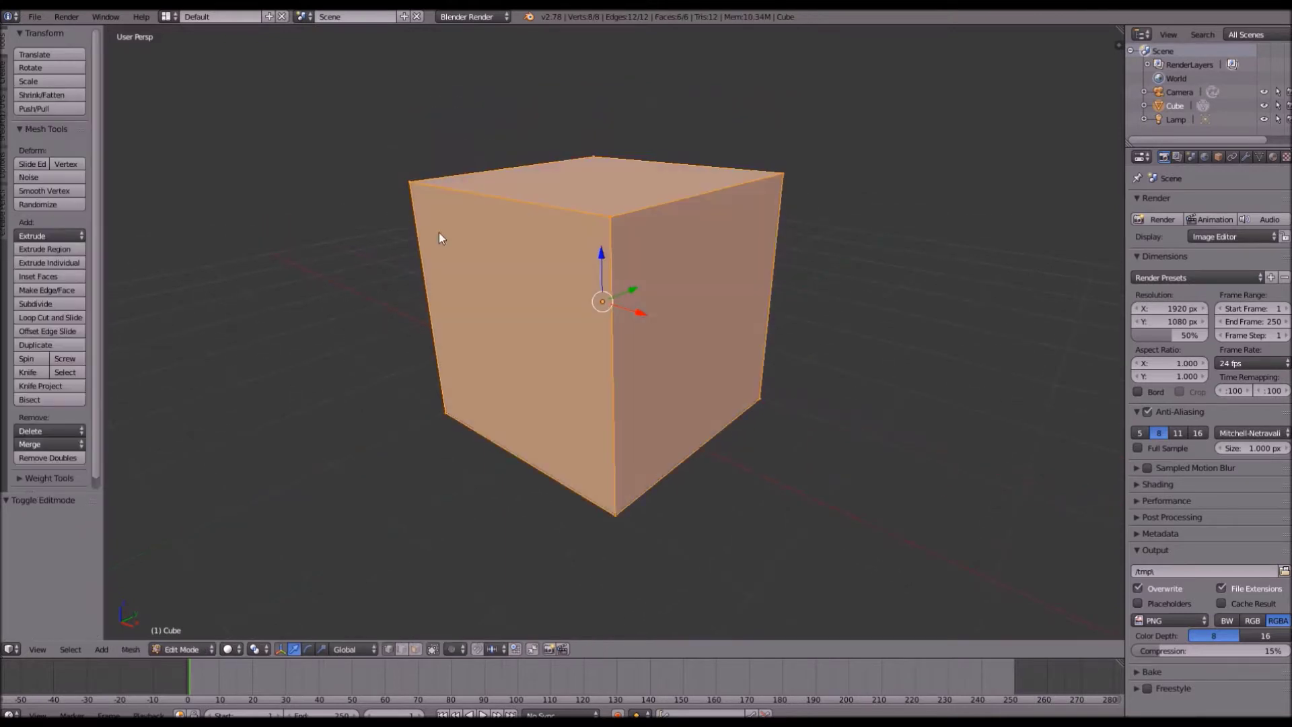
key("w")
left_click(439, 234)
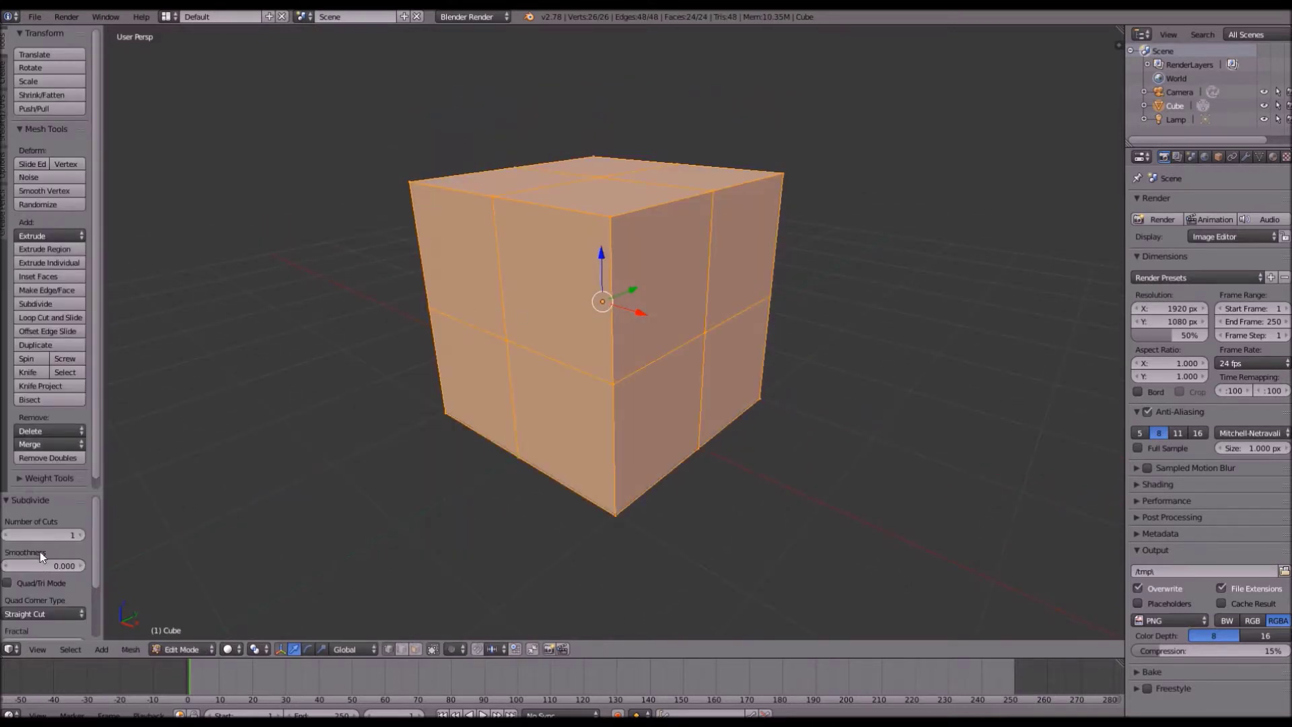
type("10")
key("Return")
Subdivide the cube mesh one more time and return to Object Mode.
key("w")
left_click(346, 315)
scroll(614, 490, "up", 2)
middle_click_drag(615, 490, 467, 484)
key("Tab")
Add a Displace modifier with a new texture to the cube.
left_click(1246, 157)
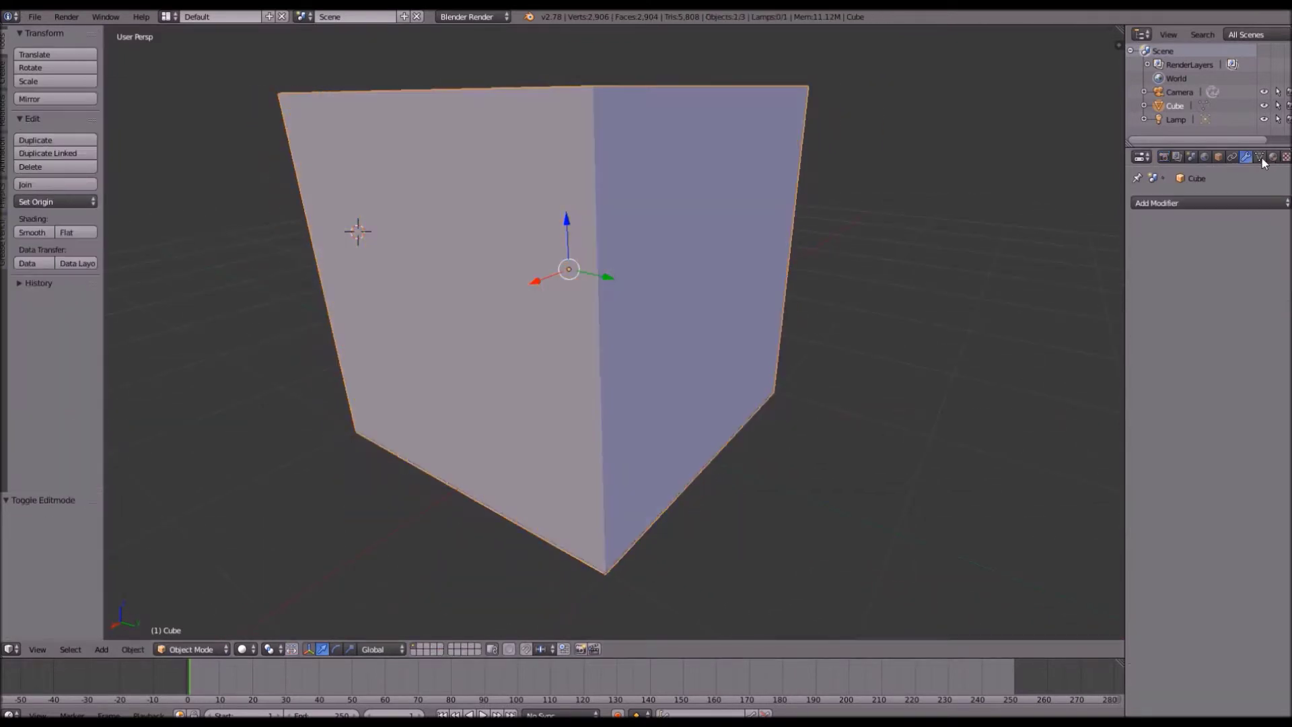
left_click(1188, 202)
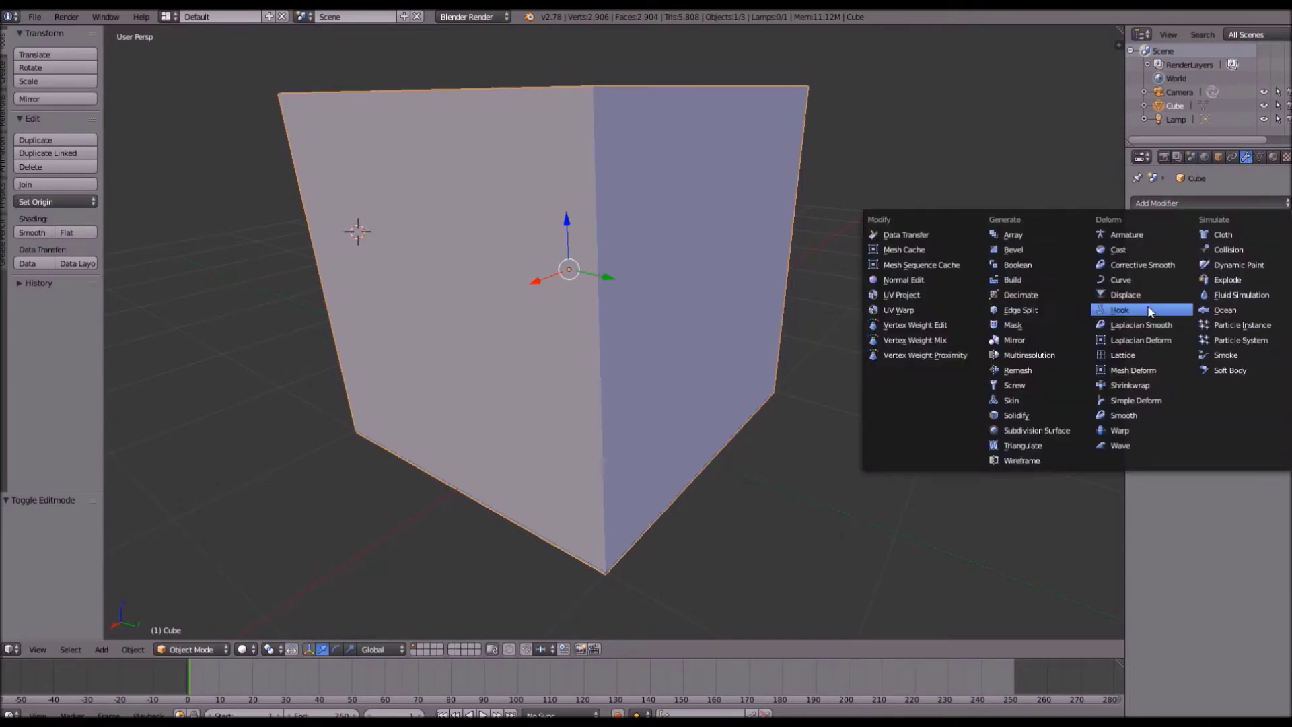
left_click(1125, 294)
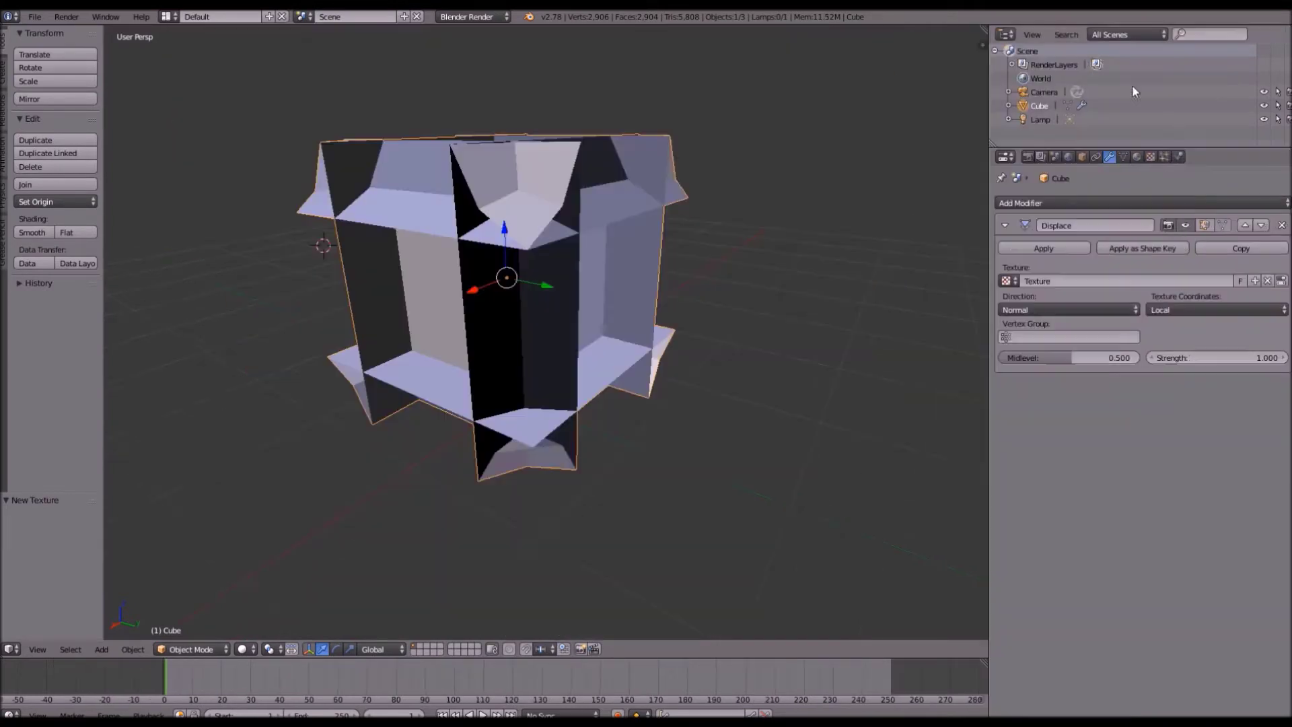
Set the displacement texture's type to Voronoi with a noise size of 1.00.
left_click(1150, 156)
left_click(1085, 262)
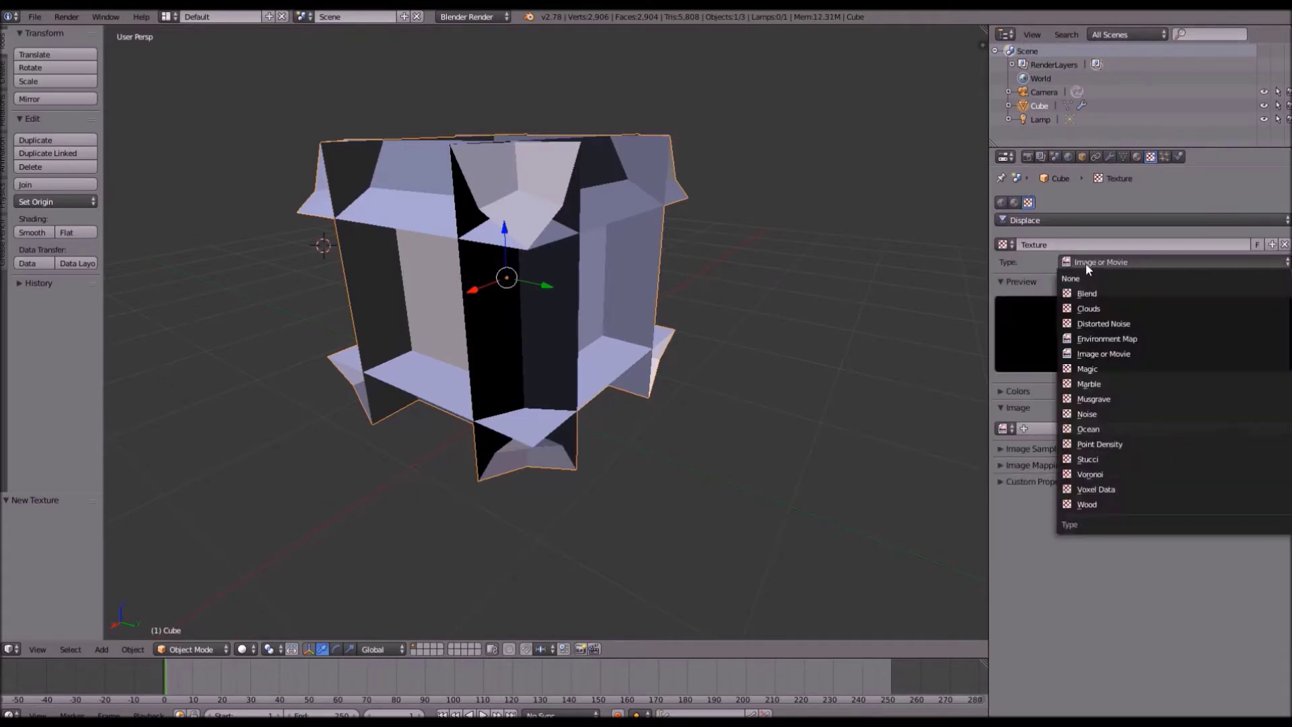
left_click(1095, 308)
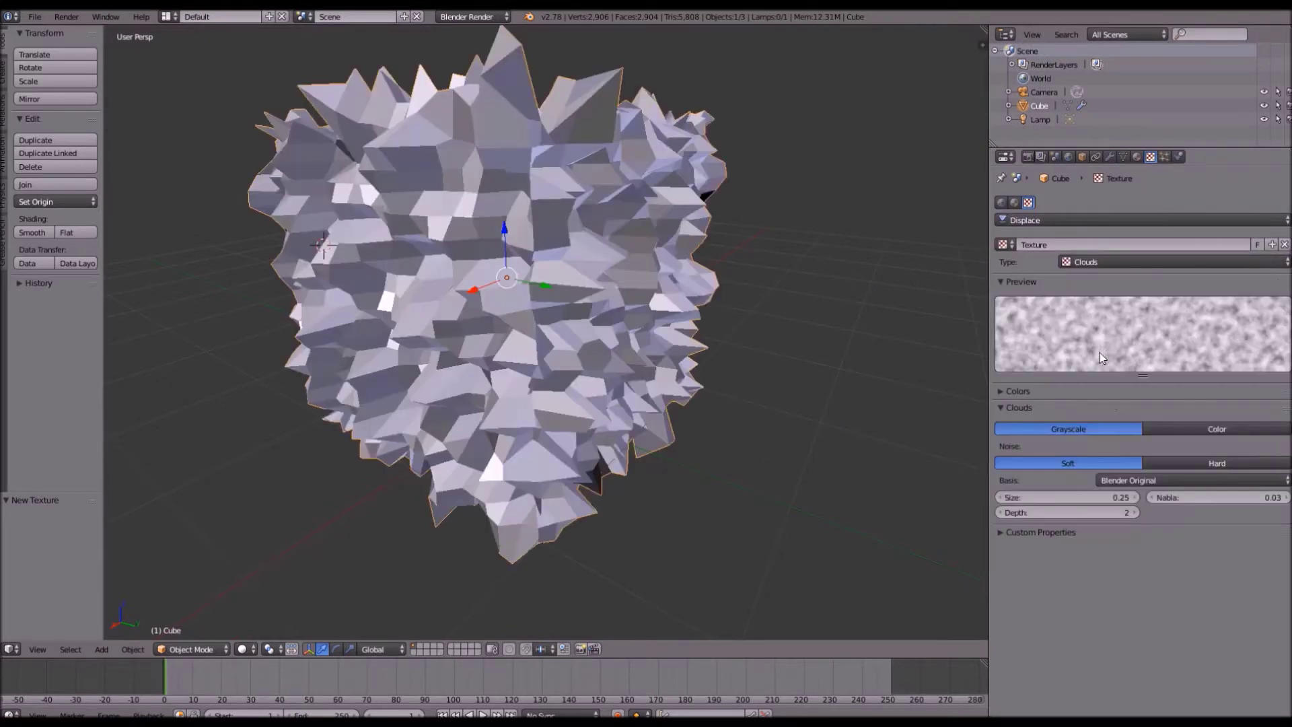
left_click(1099, 261)
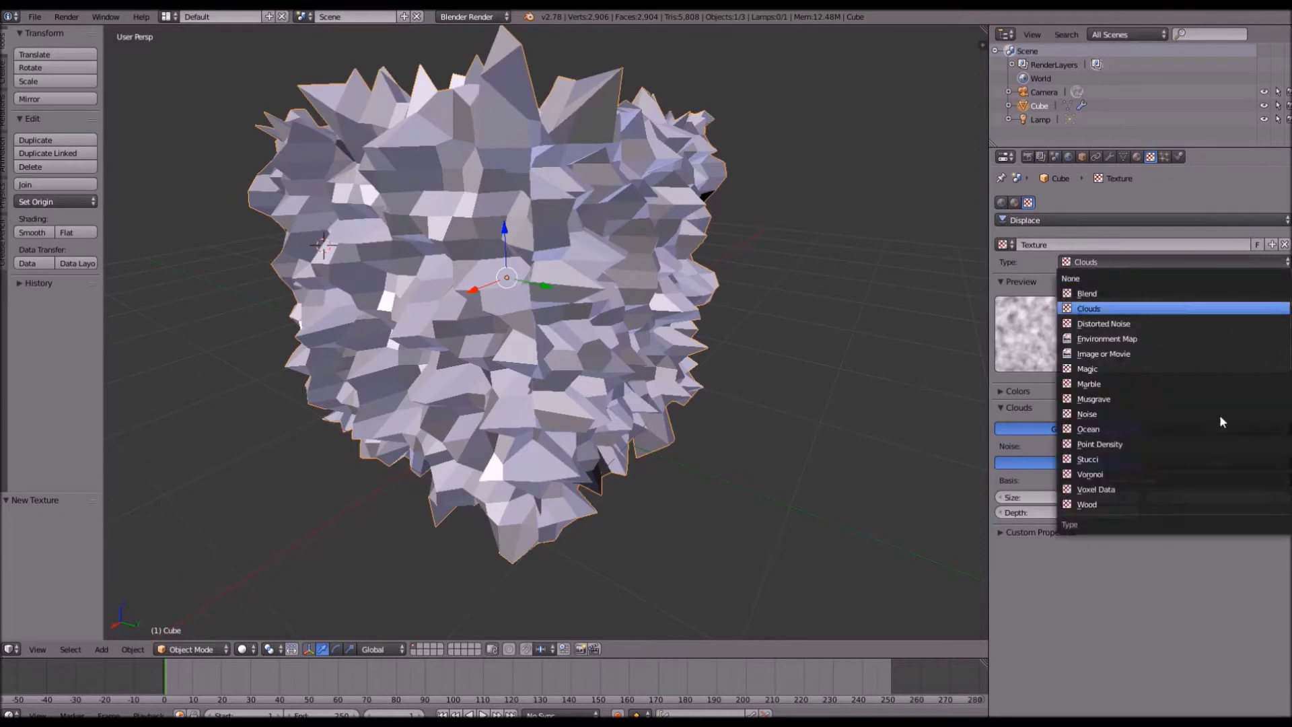
left_click(1155, 477)
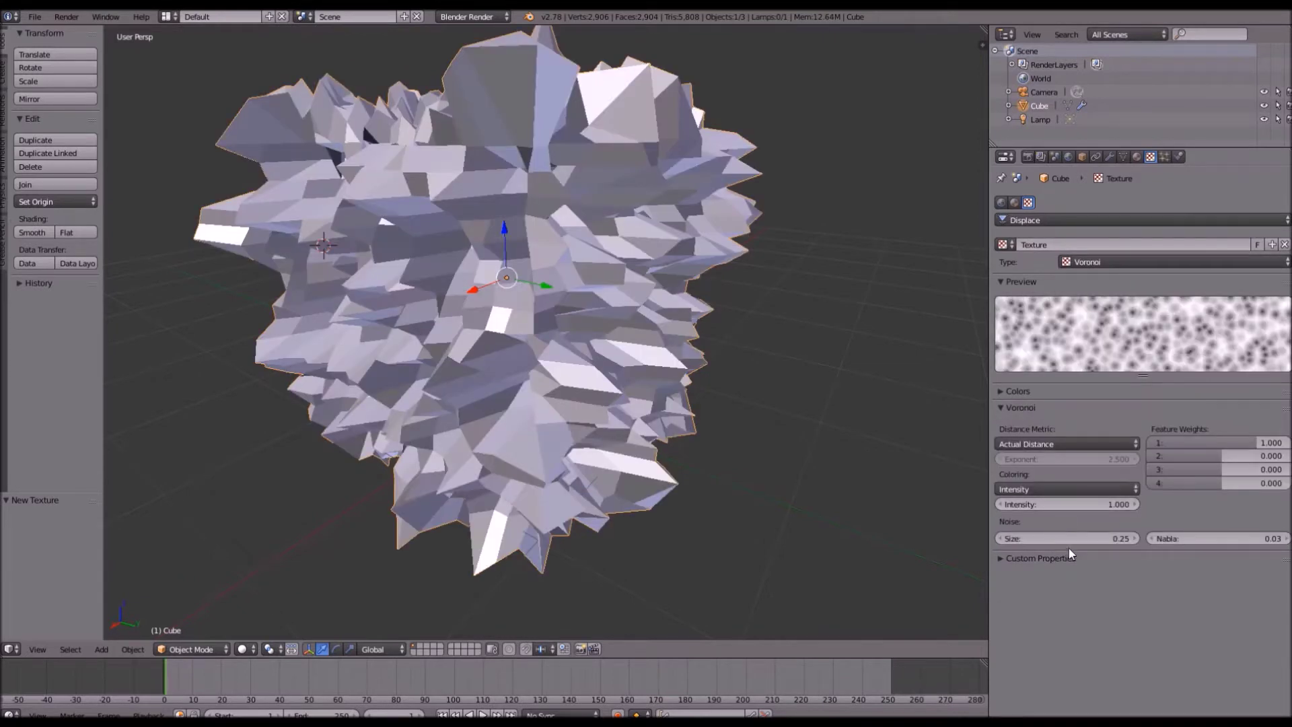
left_click(1045, 538)
type("1")
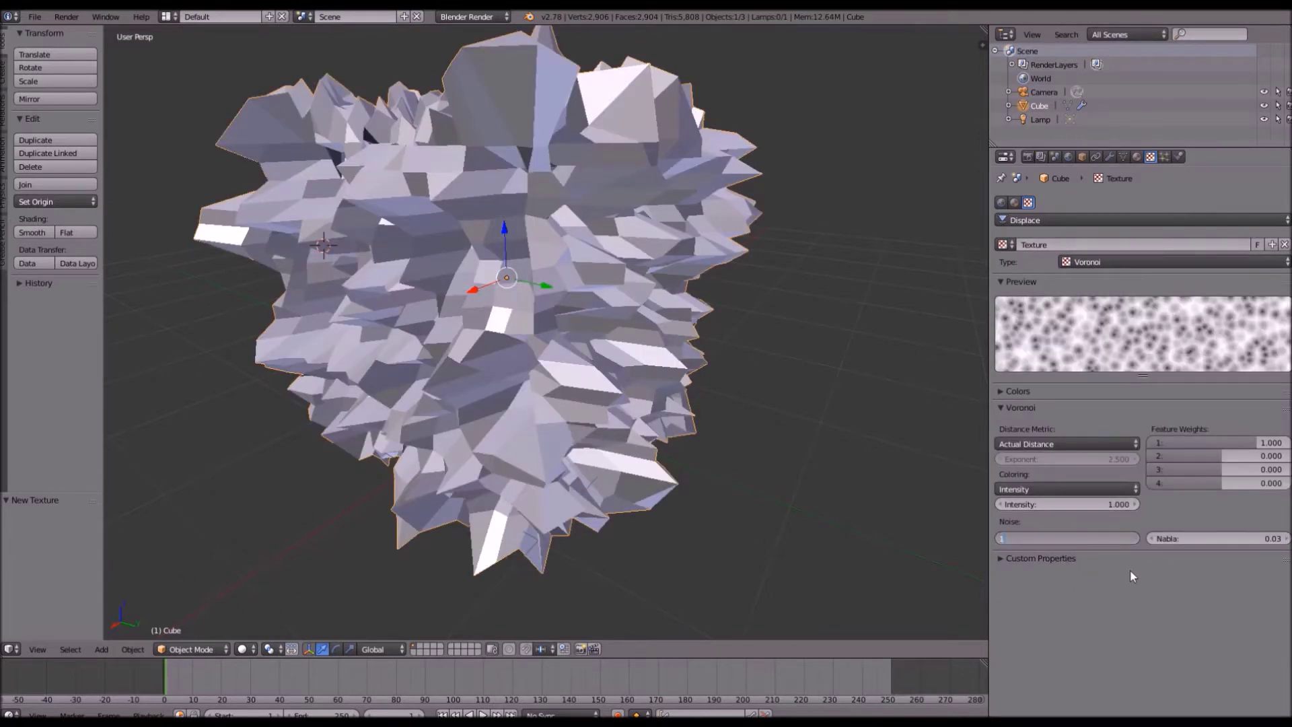
key("Return")
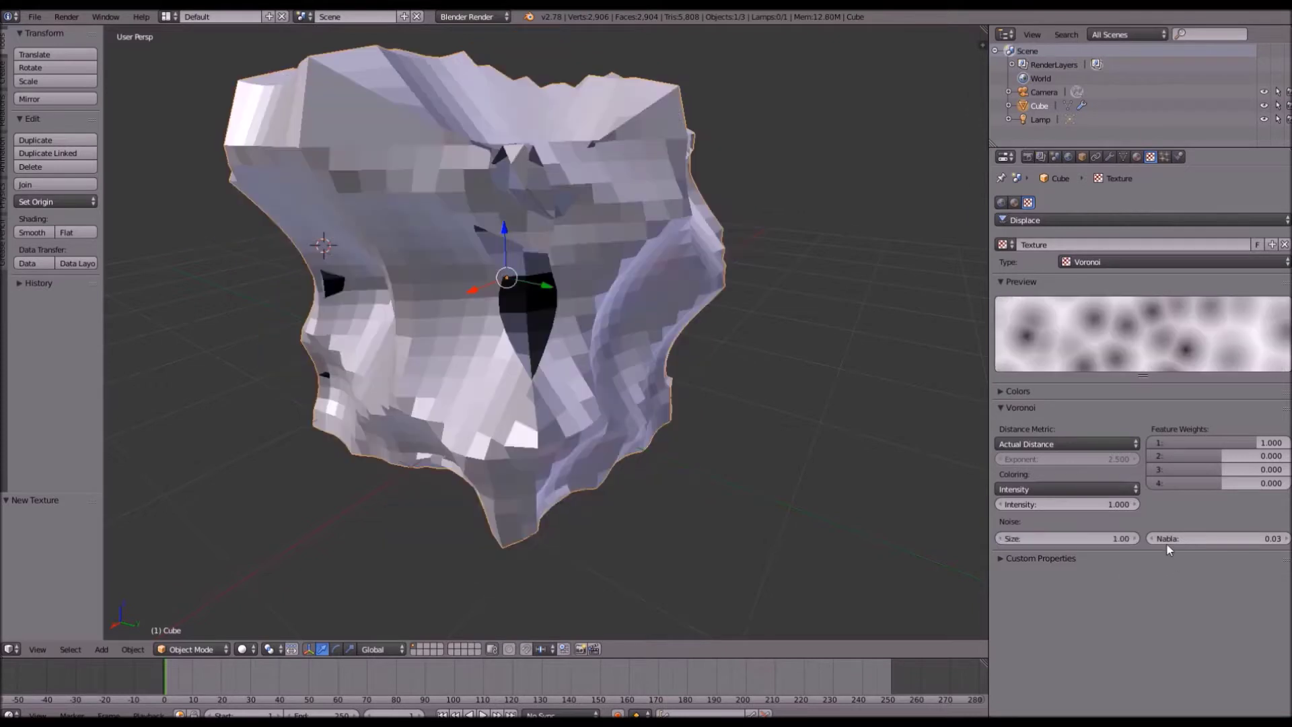
Add a Remesh modifier to the displaced cube and set its mode to Blocks.
left_click(1110, 158)
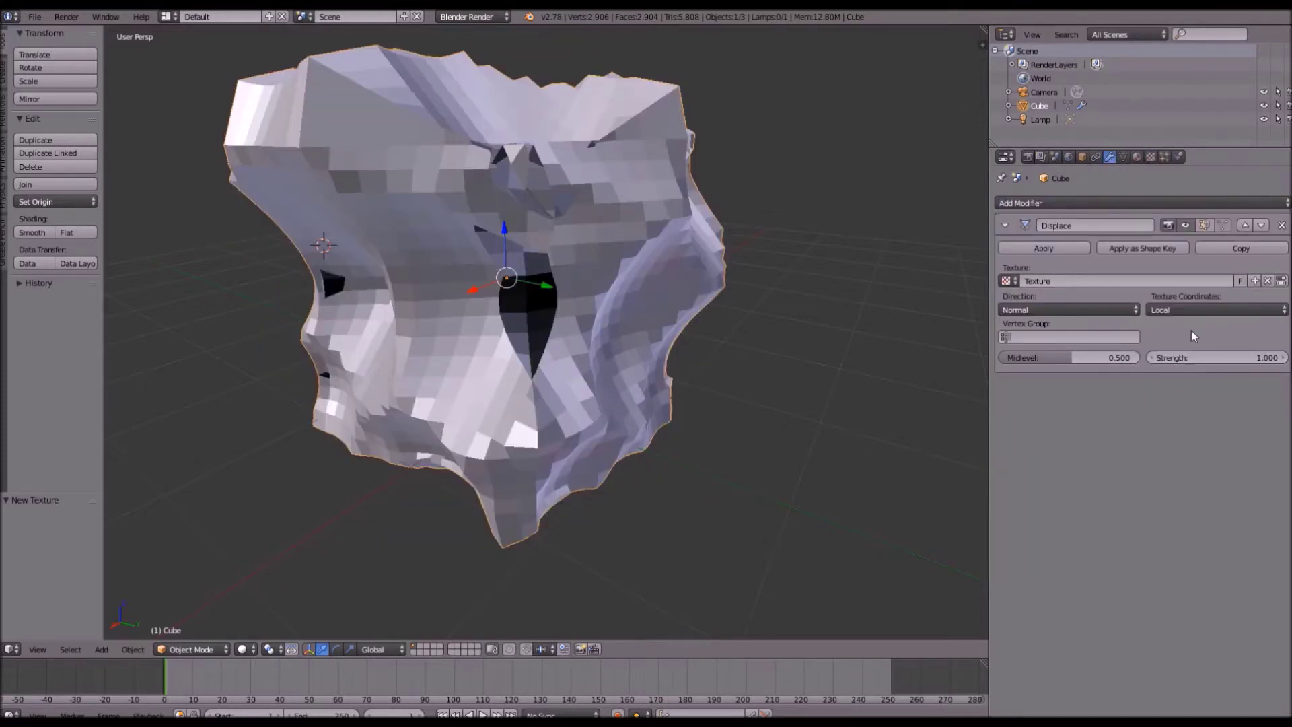
left_click(1037, 202)
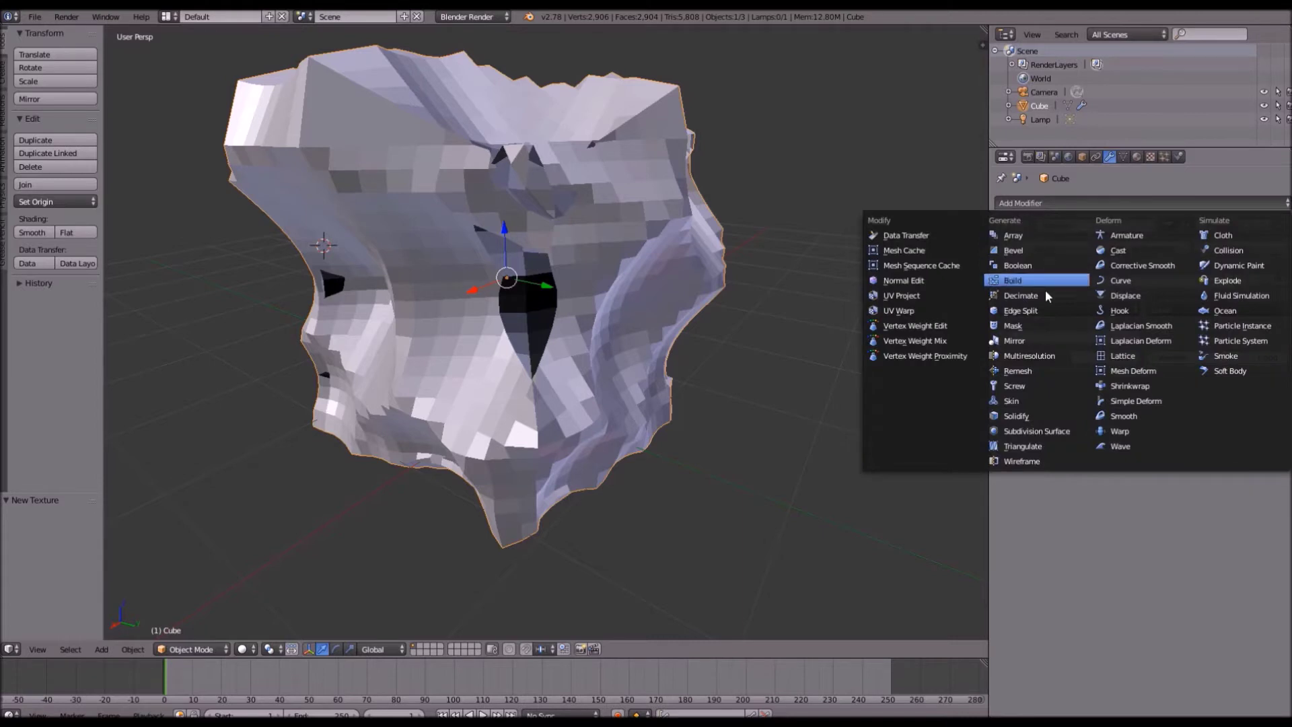
left_click(1028, 370)
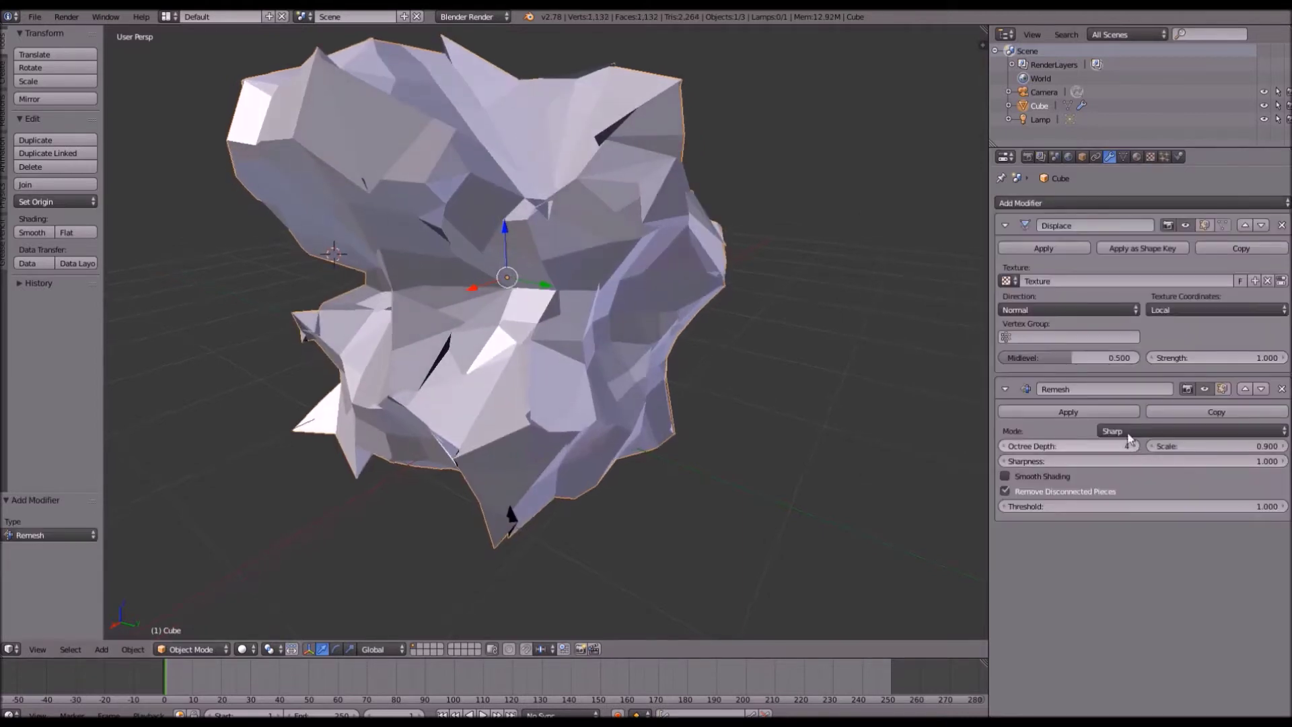
left_click(1123, 430)
left_click(1113, 415)
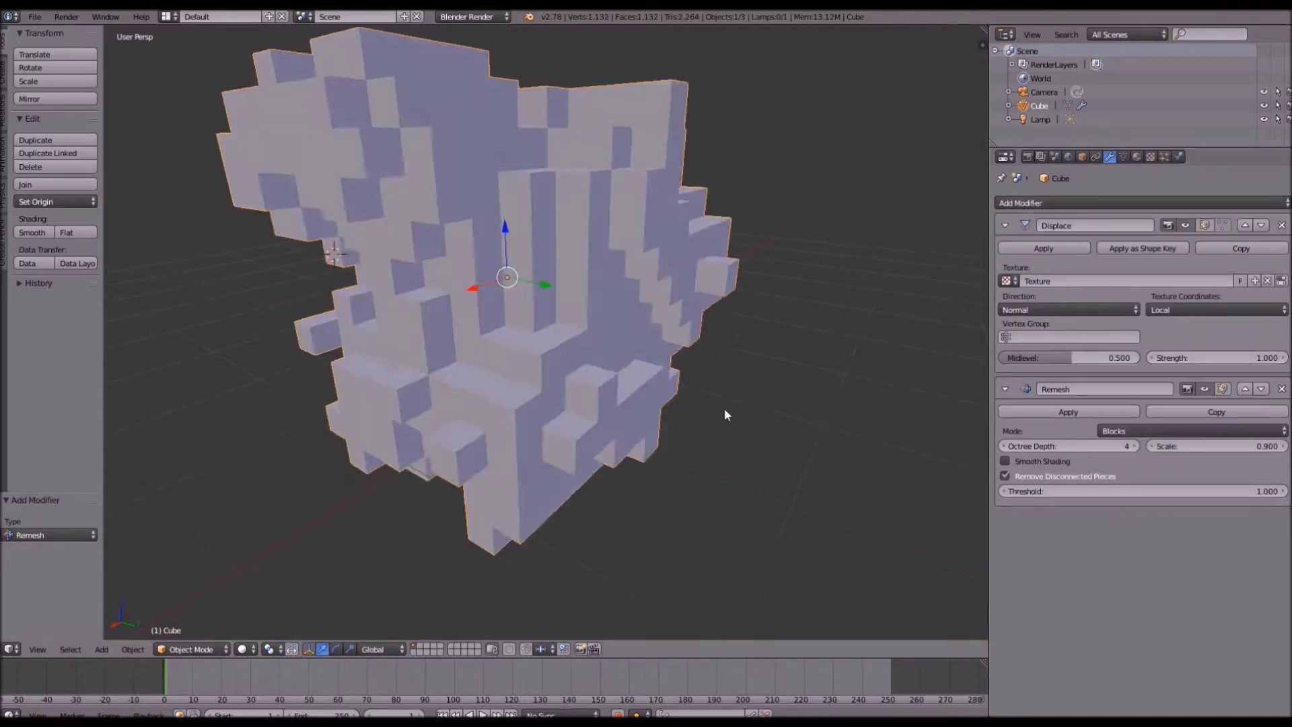
Raise the Remesh modifier's octree depth to 6.
mouse_move(724, 408)
middle_mouse_down()
mouse_move(772, 426)
mouse_move(732, 388)
middle_mouse_up()
scroll(713, 384, "down", 5)
middle_click_drag(663, 366, 365, 307)
scroll(705, 373, "up", 4)
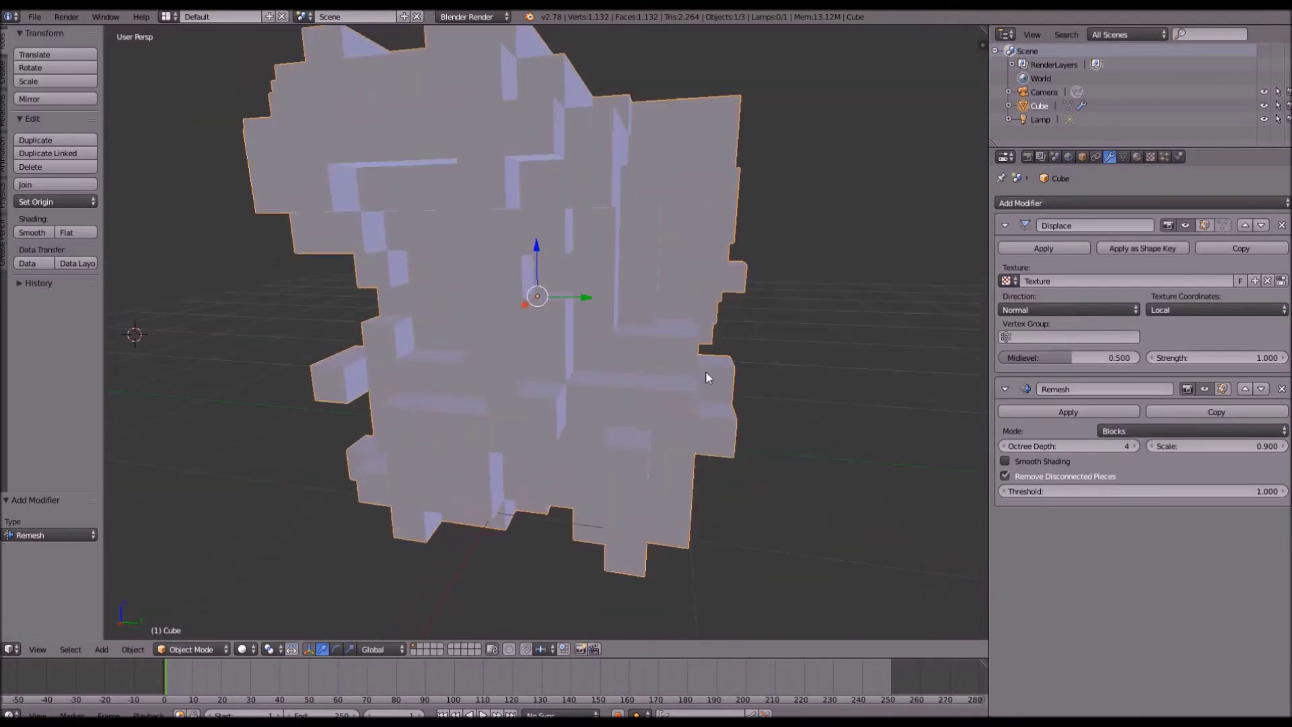
left_click(1136, 446)
left_click(1137, 445)
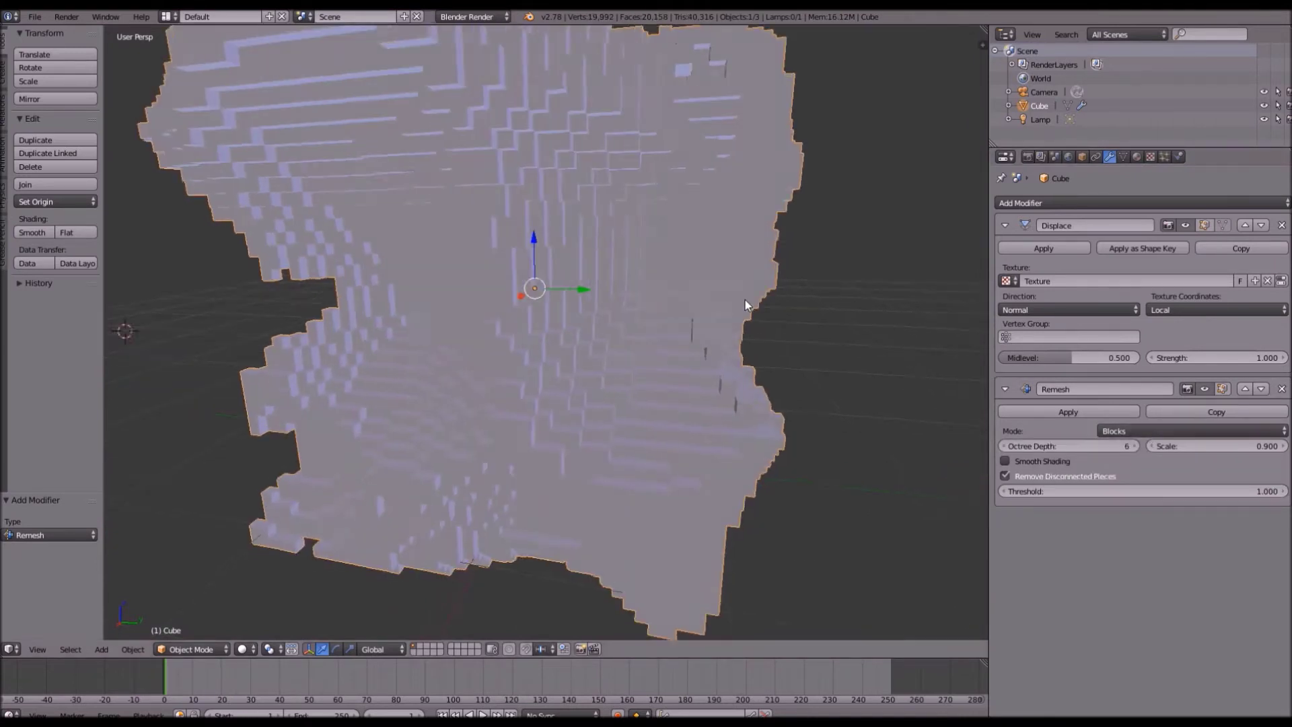
Snap the 3D cursor to the center of the scene.
middle_click_drag(745, 300, 575, 308)
scroll(575, 308, "down", 4)
middle_click_drag(645, 328, 453, 345)
key("shift+s")
left_click(451, 342)
Examine the block-style remeshed cube from different angles and distances.
middle_click_drag(548, 341, 375, 199)
scroll(551, 334, "down", 4)
scroll(499, 335, "up", 4)
scroll(579, 333, "up", 5)
scroll(600, 348, "down", 4)
scroll(518, 334, "up", 4)
scroll(375, 199, "down", 2)
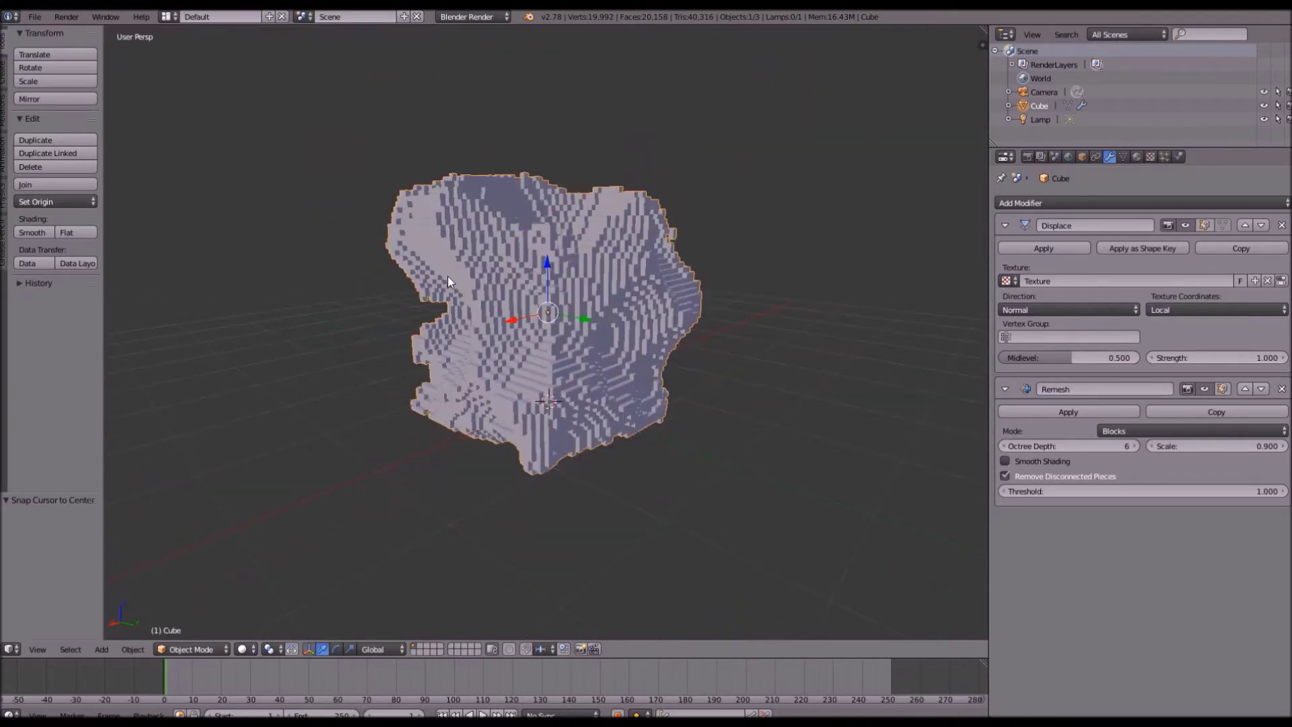
Start a new scene and move its default cube up along Z by about 1.03 units.
left_click(34, 20)
left_click(40, 29)
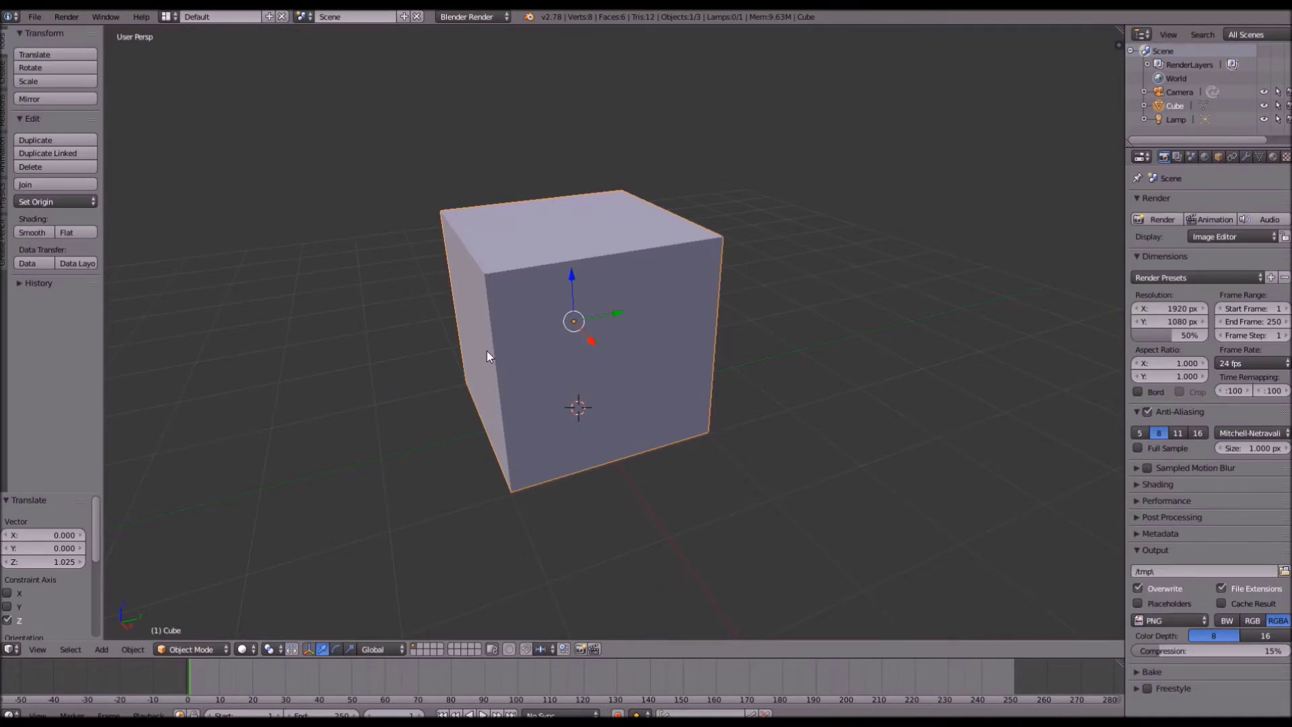
middle_click_drag(447, 368, 518, 357)
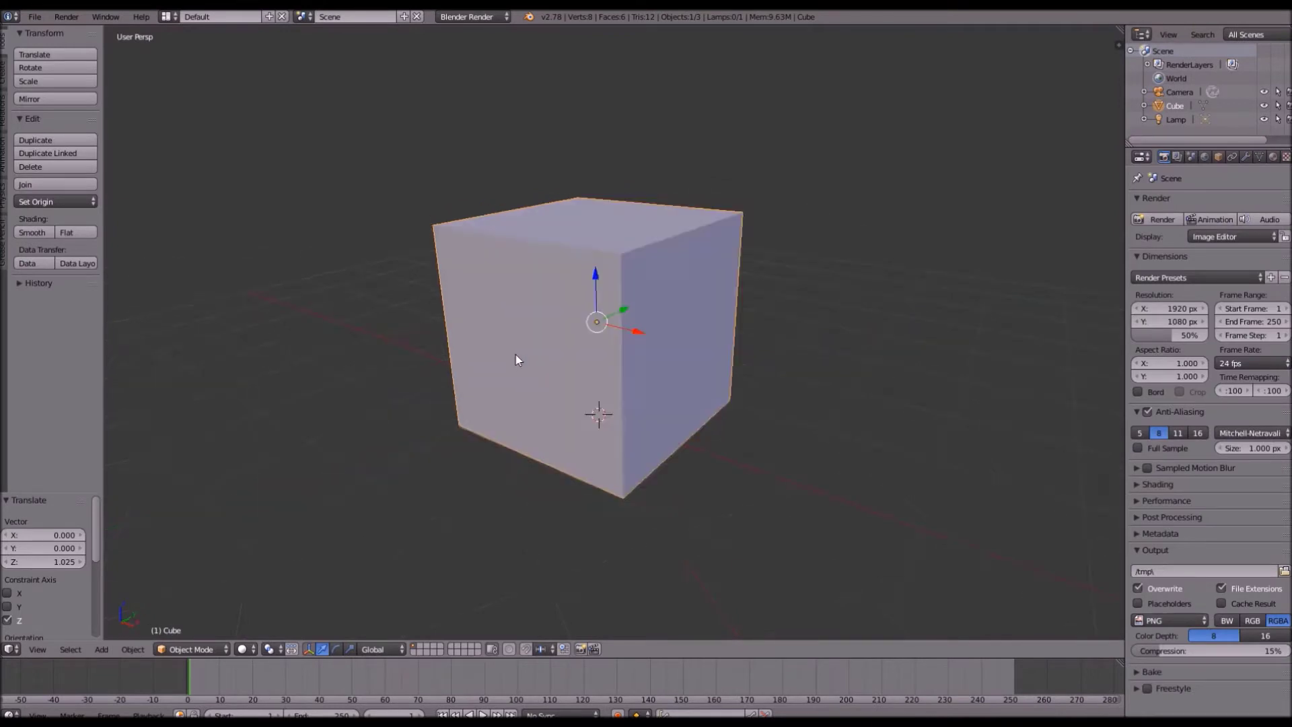
Duplicate the cube and move the copy about 4.38 units along the X axis.
scroll(398, 235, "down", 4)
middle_click_drag(433, 278, 675, 354)
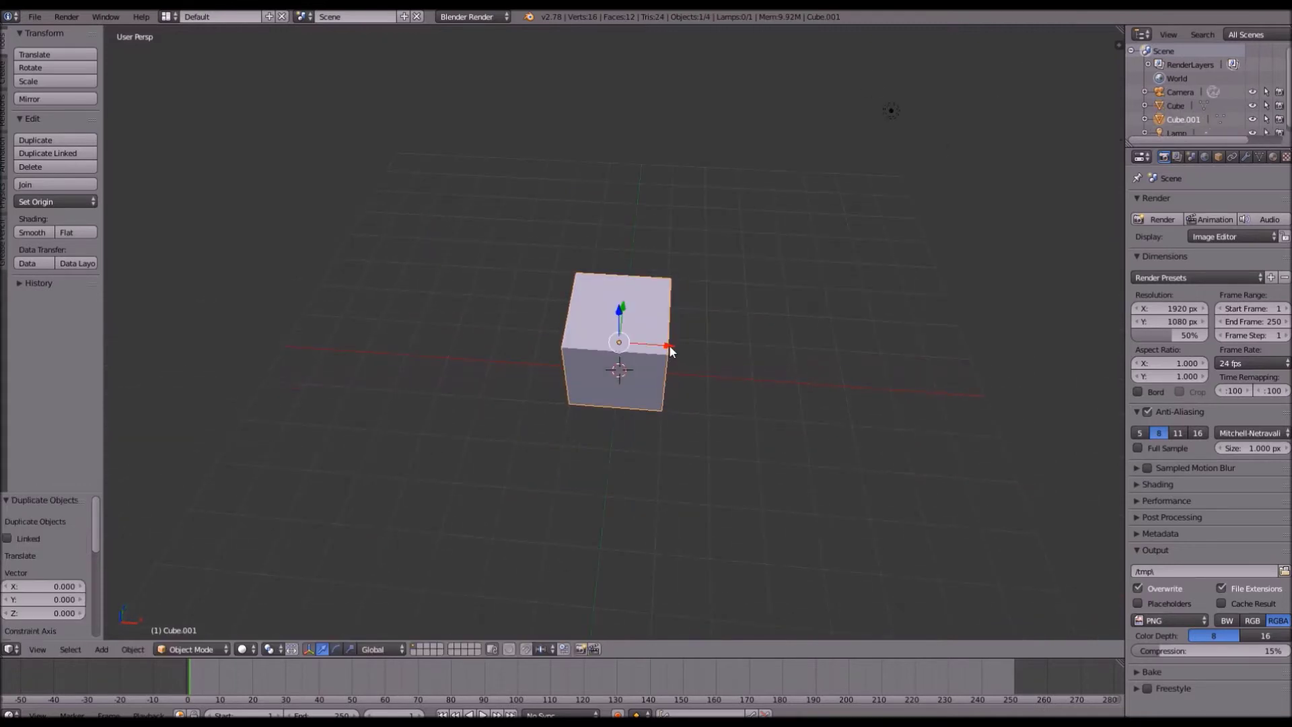
key("shift+d")
key("x")
left_click(878, 373)
scroll(597, 318, "up", 3)
scroll(597, 317, "up", 1)
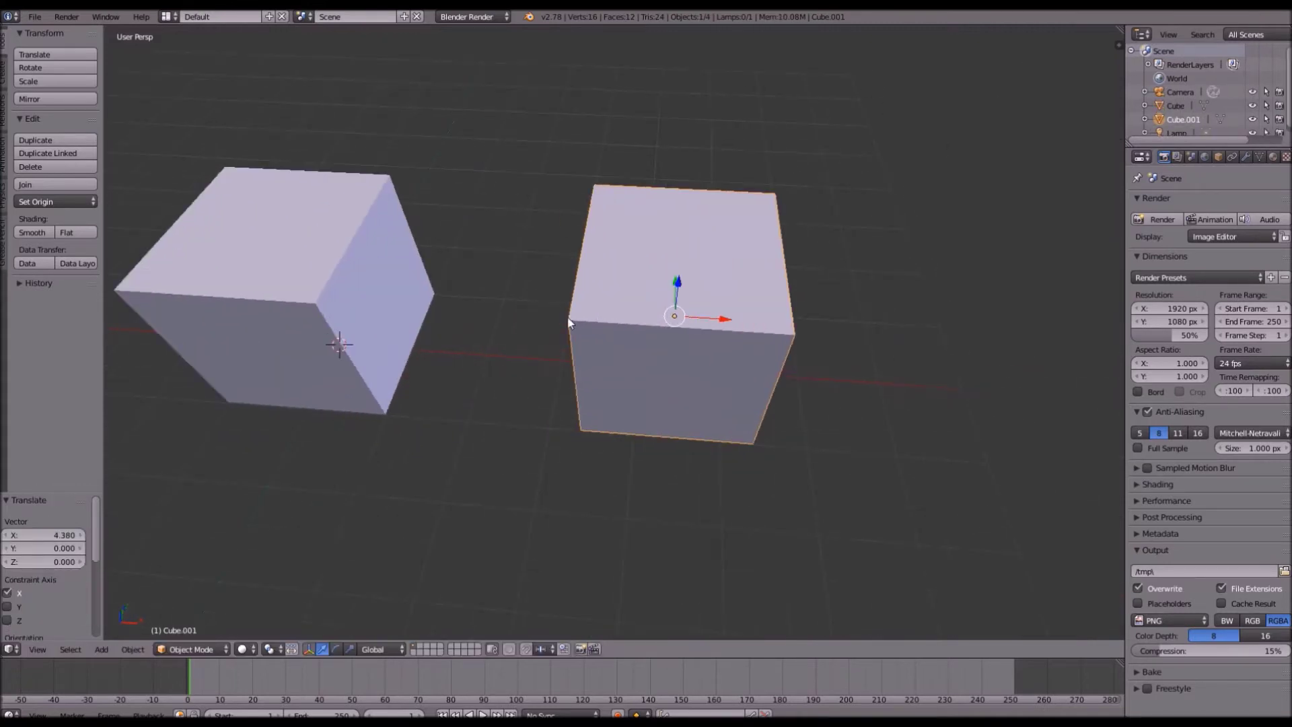
Add a Particle Instance modifier to the duplicated cube.
middle_click_drag(569, 318, 607, 327, "shift")
scroll(608, 327, "up", 1)
left_click(1233, 156)
left_click(1244, 156)
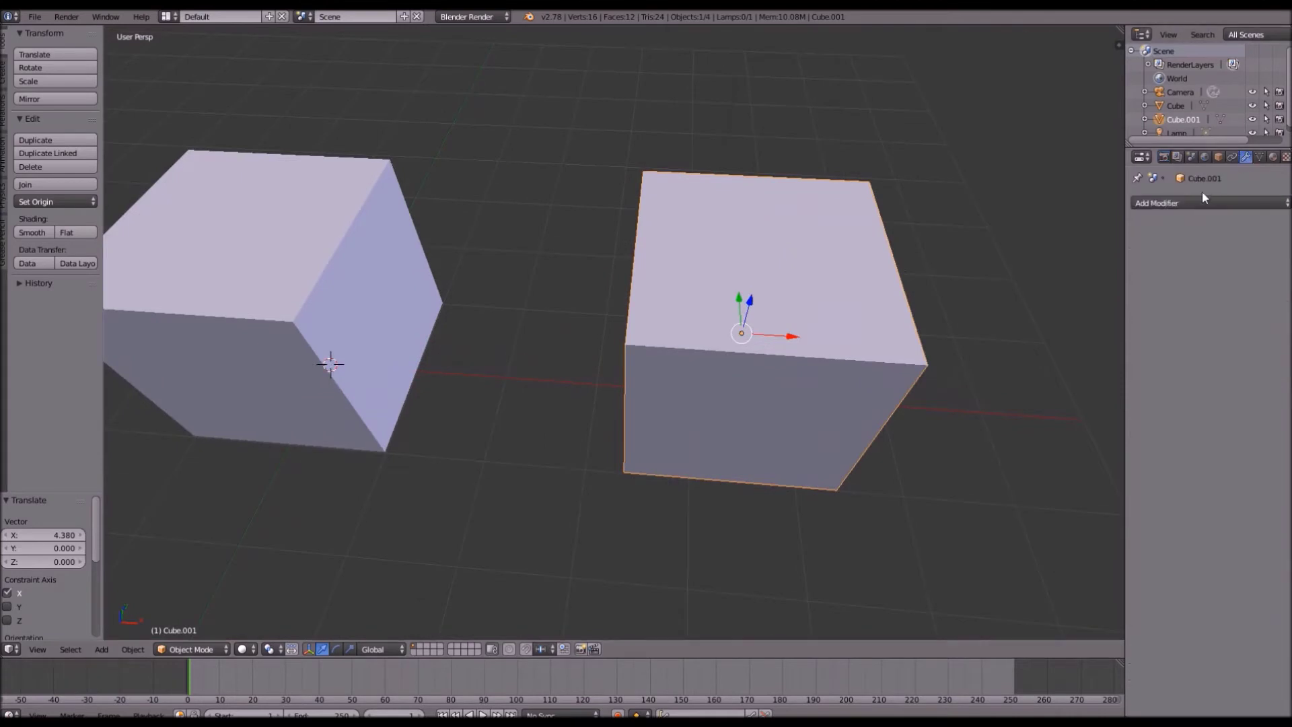
left_click(1205, 201)
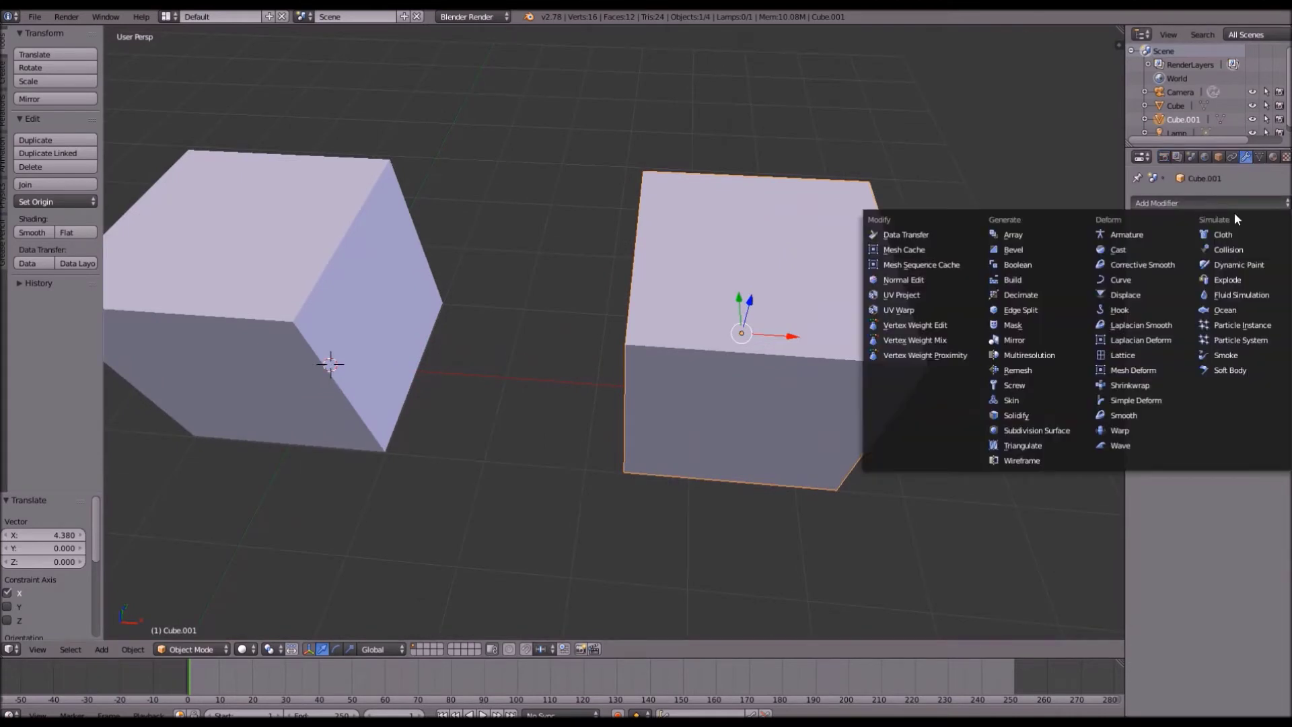
left_click(1246, 326)
middle_click_drag(850, 237, 1073, 253)
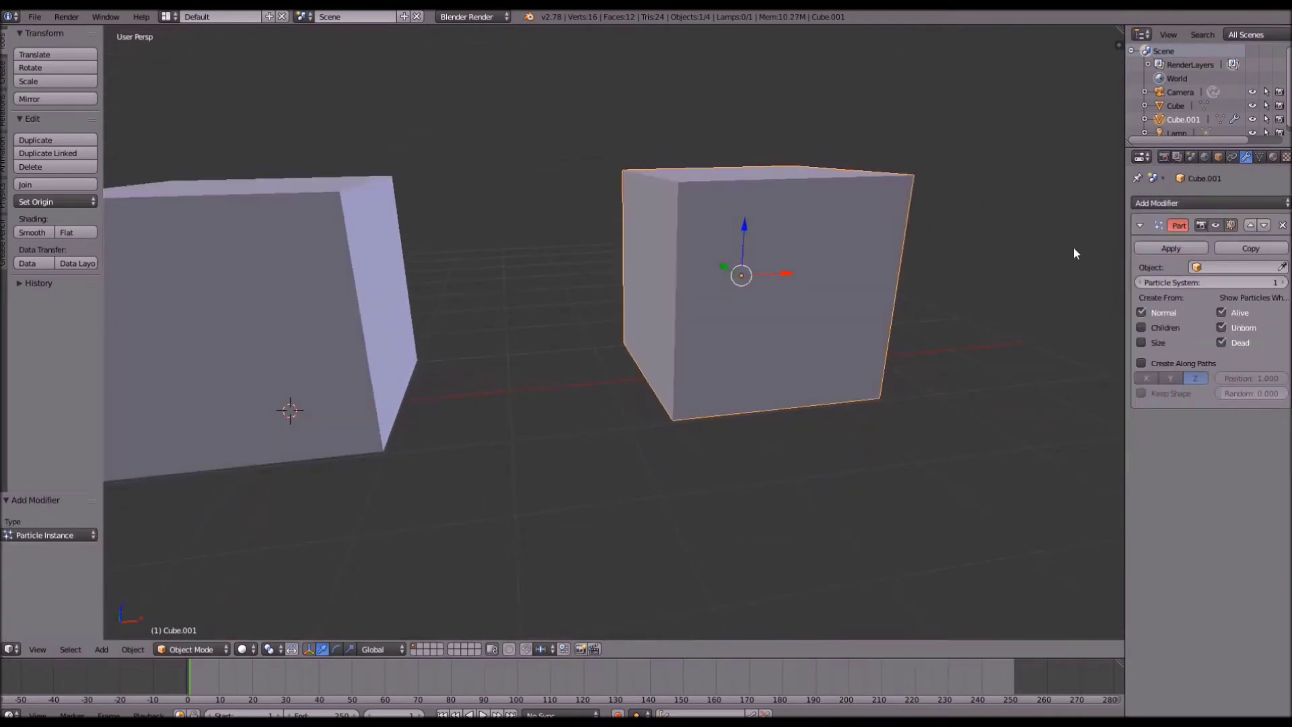
Set the Particle Instance source object to Cube, use particle size, and show only alive particles.
left_click(1202, 268)
left_click(1206, 287)
scroll(500, 272, "down", 1)
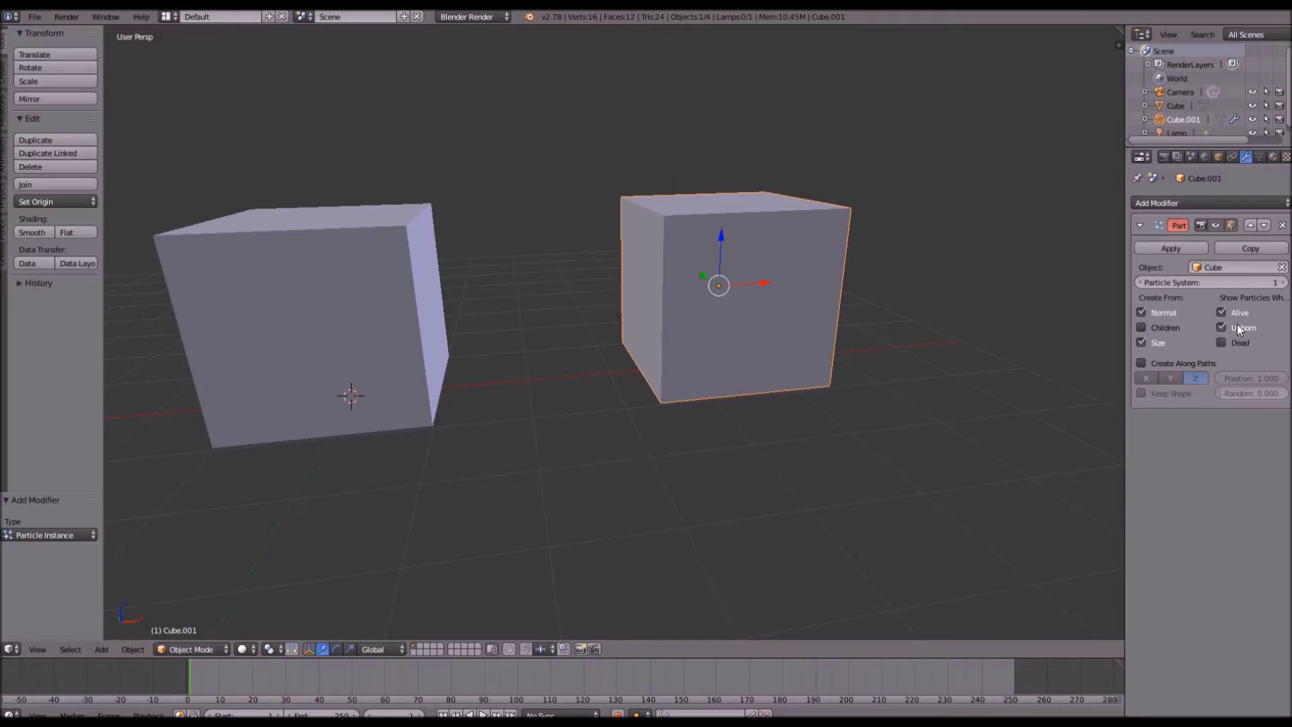
Select the original cube and add a new particle system to it.
middle_click_drag(401, 441, 522, 337)
right_click(522, 337)
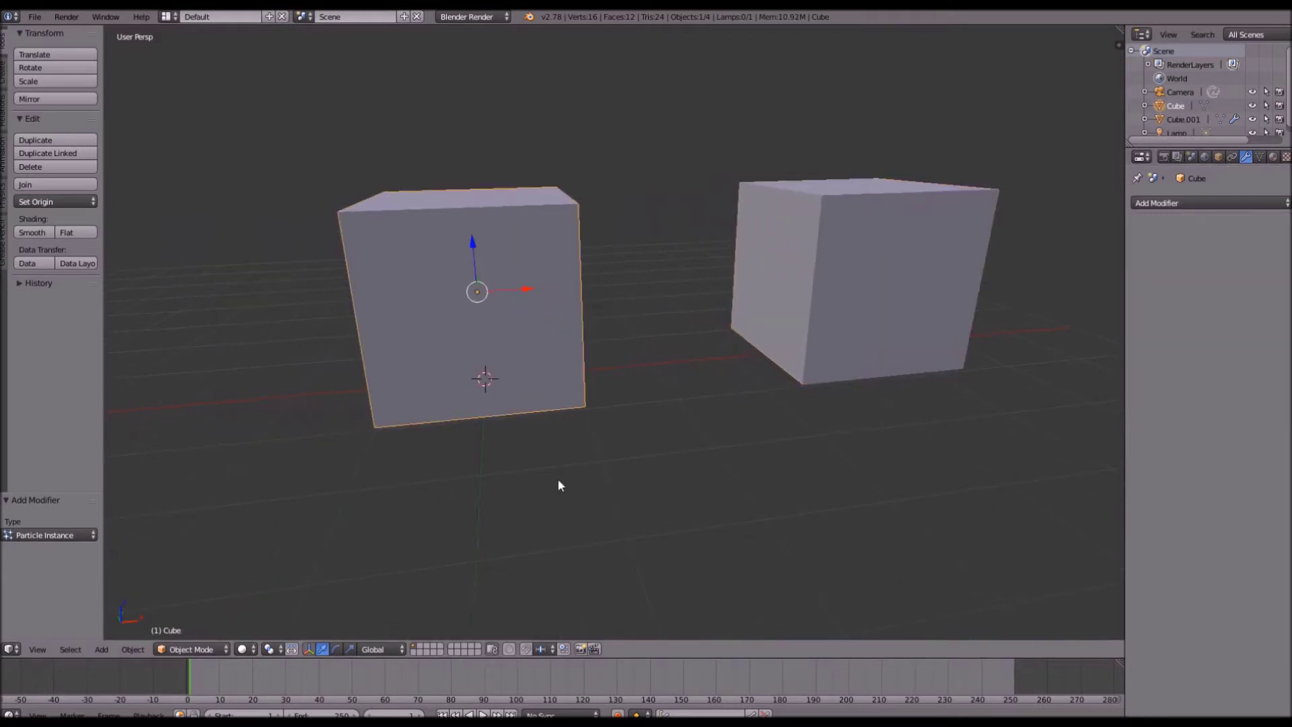
middle_click_drag(417, 377, 487, 431, "shift")
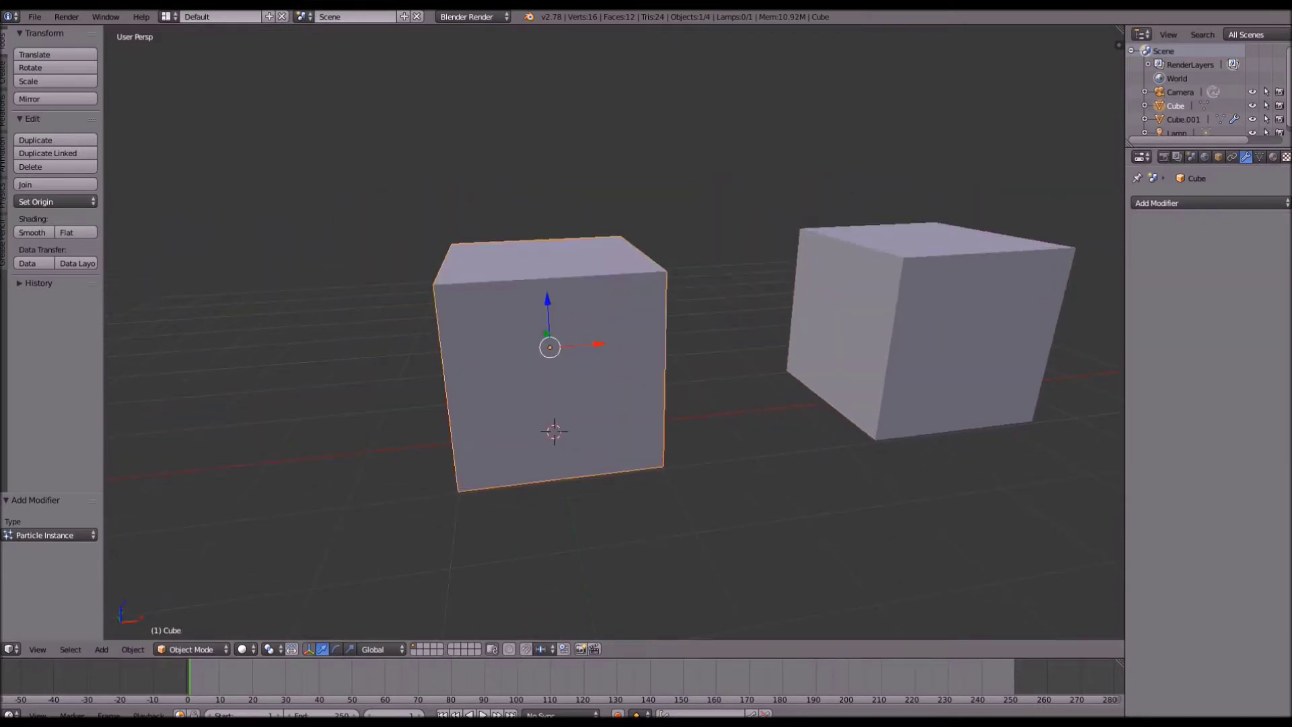
scroll(1197, 84, "down", 1)
scroll(1250, 158, "down", 3)
left_click(1249, 158)
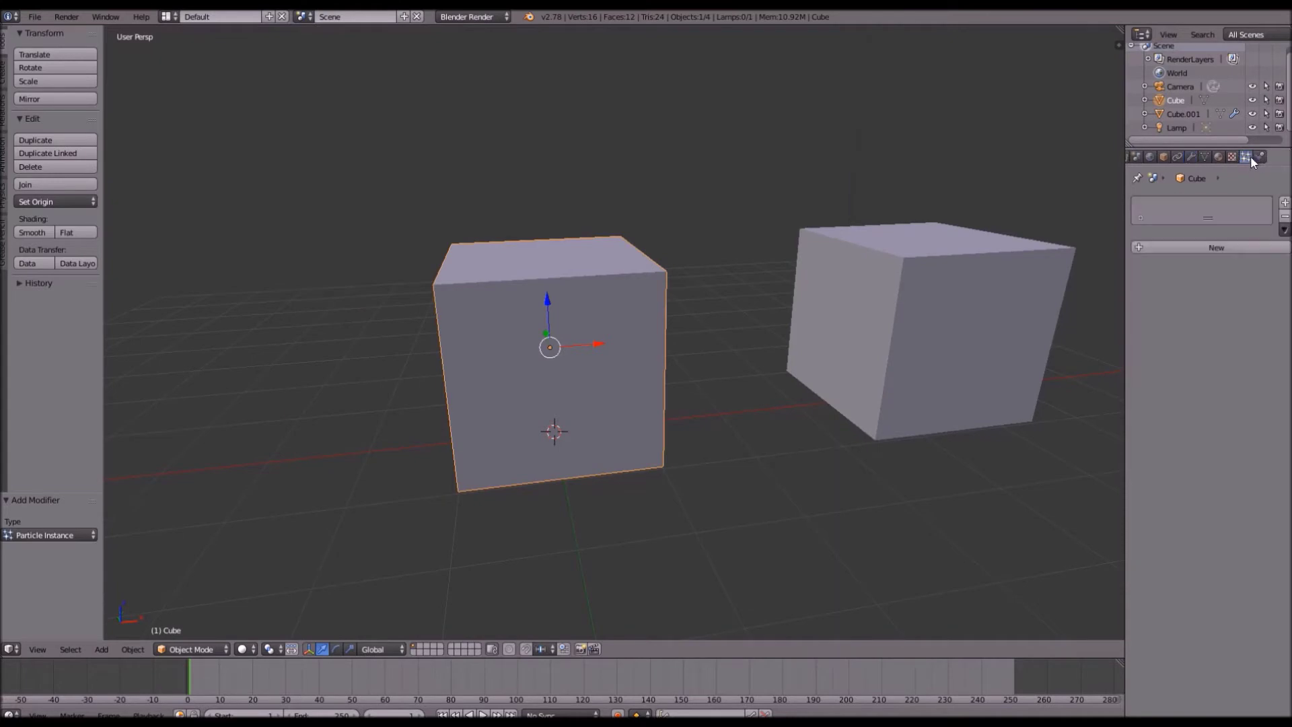
left_click(1209, 243)
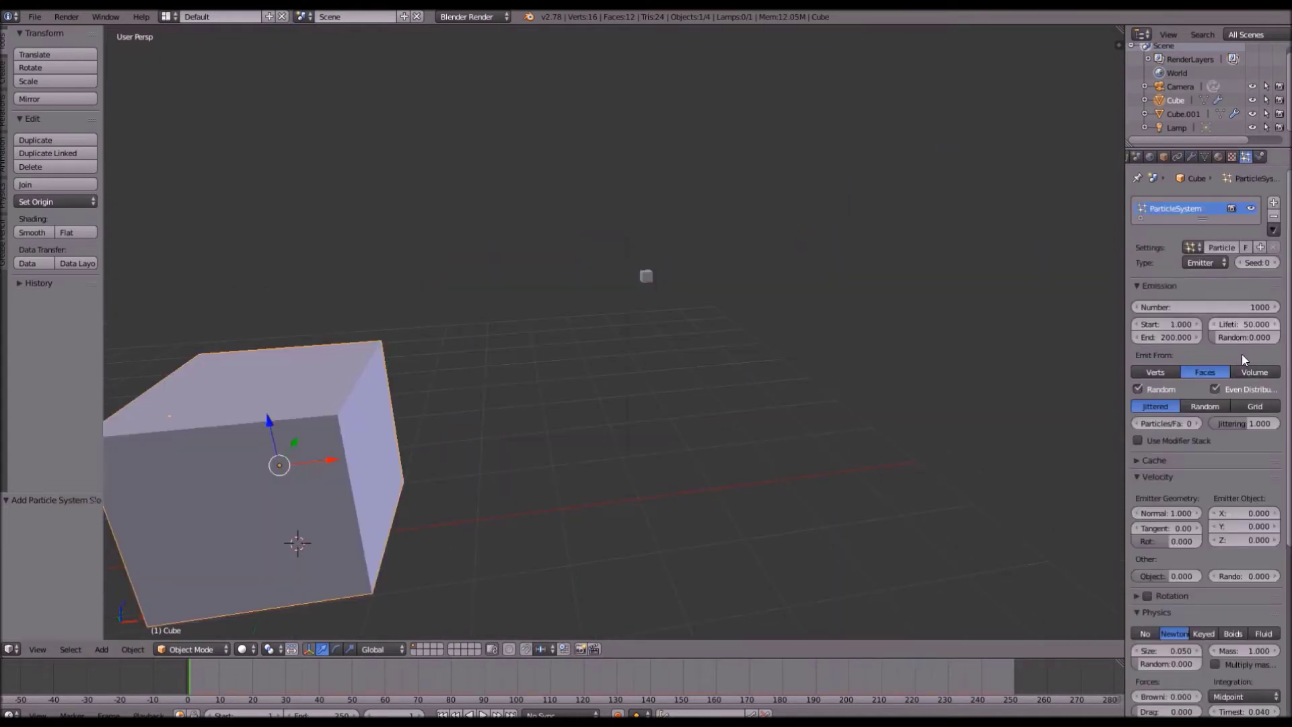
Set the particle lifetime to 1 and the emission end frame to 1.
scroll(1242, 365, "down", 2)
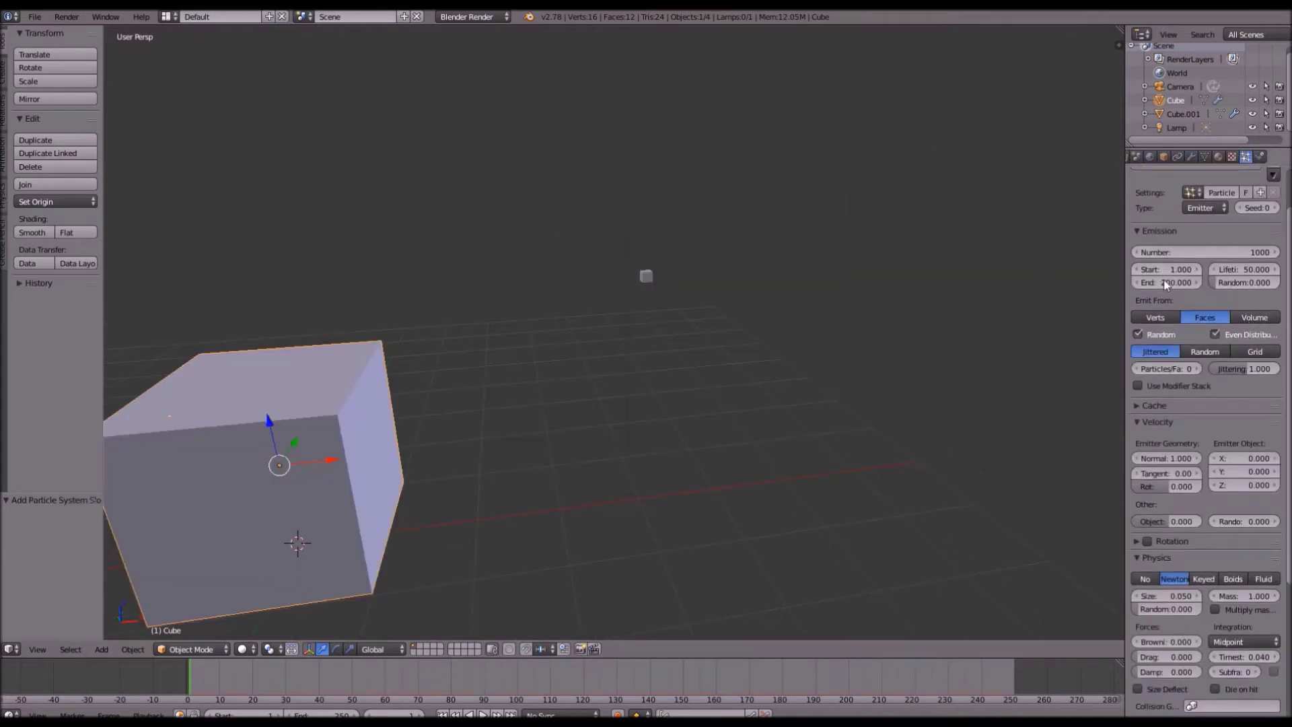
left_click(1242, 269)
type("1")
key("Return")
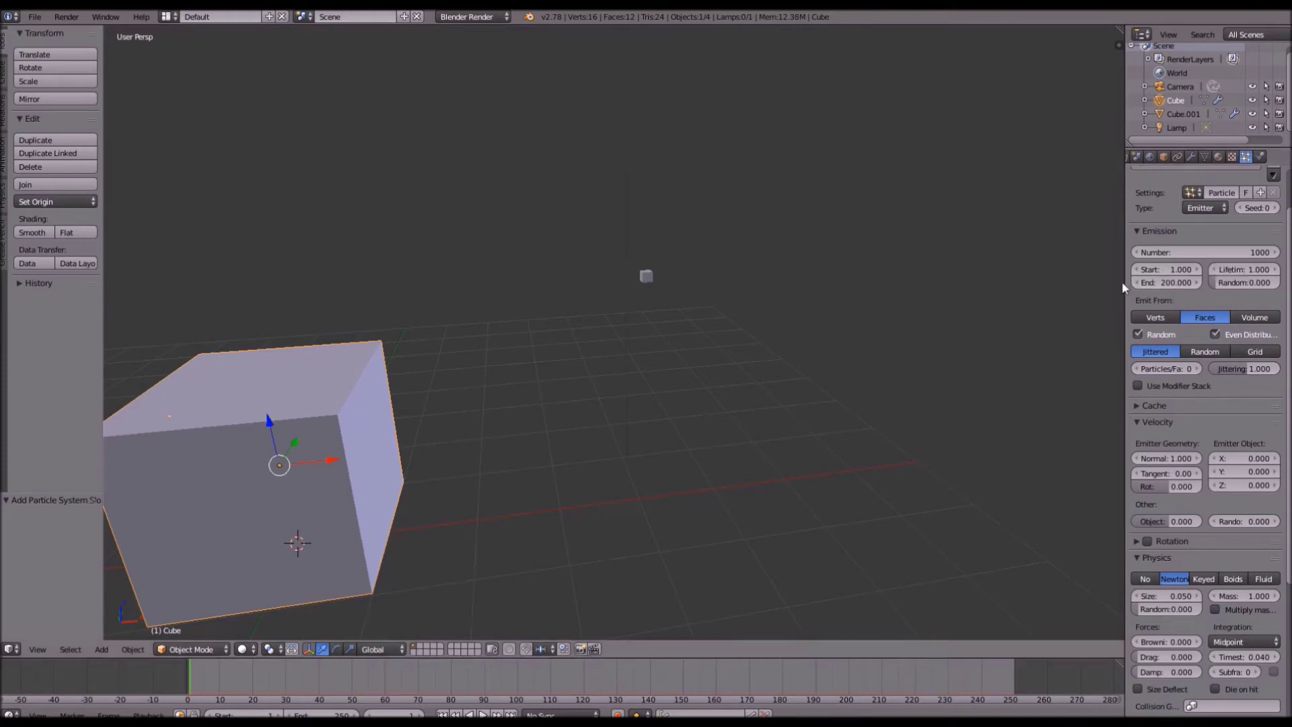
left_click(1152, 281)
type("1")
key("Return")
Examine the small cubes instanced on the duplicated cube up close and next to the emitter cube.
scroll(863, 367, "up", 5)
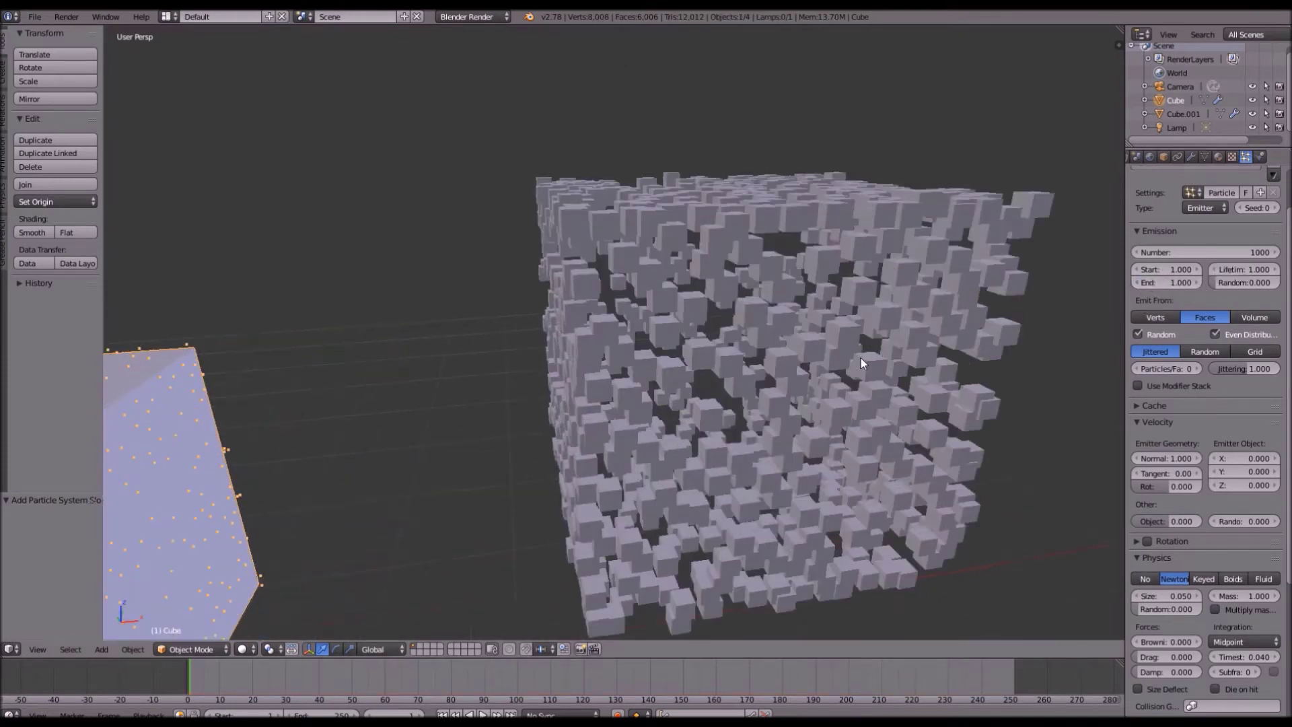
scroll(767, 343, "down", 6)
scroll(740, 353, "up", 5)
scroll(714, 352, "down", 5)
middle_click_drag(709, 354, 485, 386)
scroll(660, 303, "down", 3)
right_click(659, 304)
key("a")
scroll(659, 303, "up", 5)
right_click(484, 387)
middle_click_drag(613, 373, 828, 484, "shift")
scroll(640, 370, "down", 4)
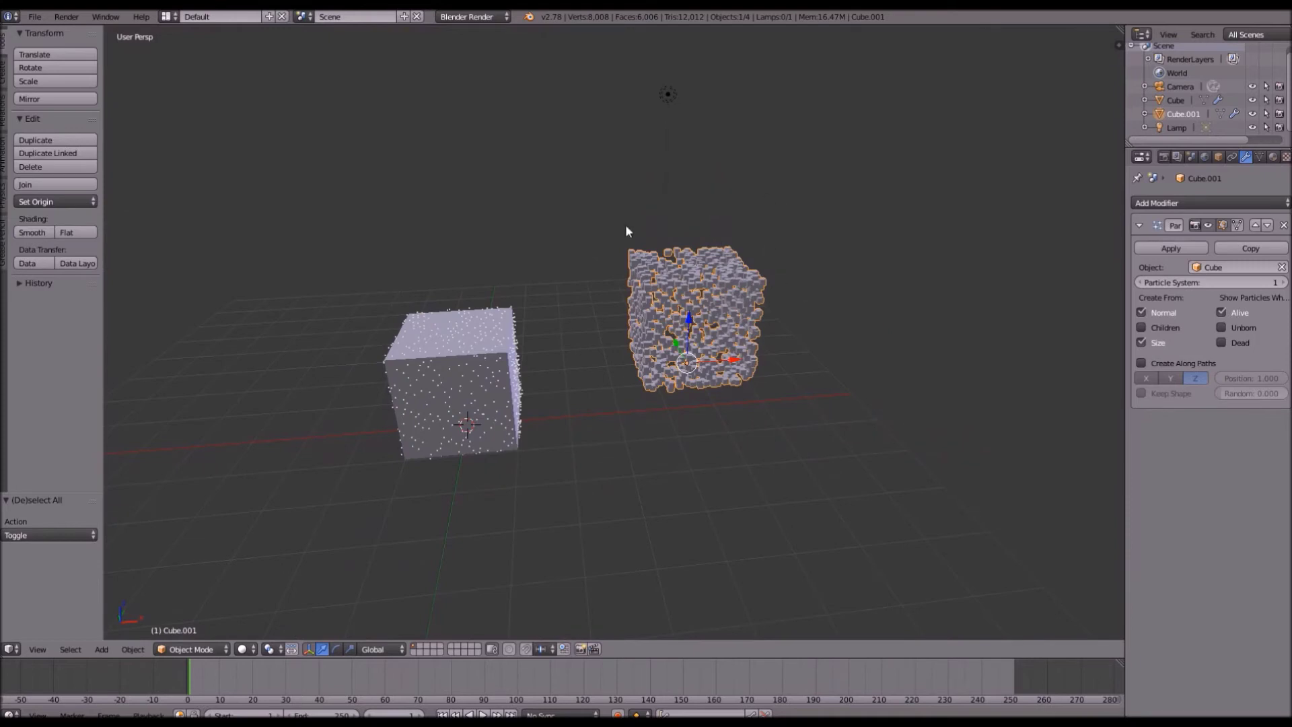
scroll(567, 229, "up", 3)
scroll(417, 227, "up", 3)
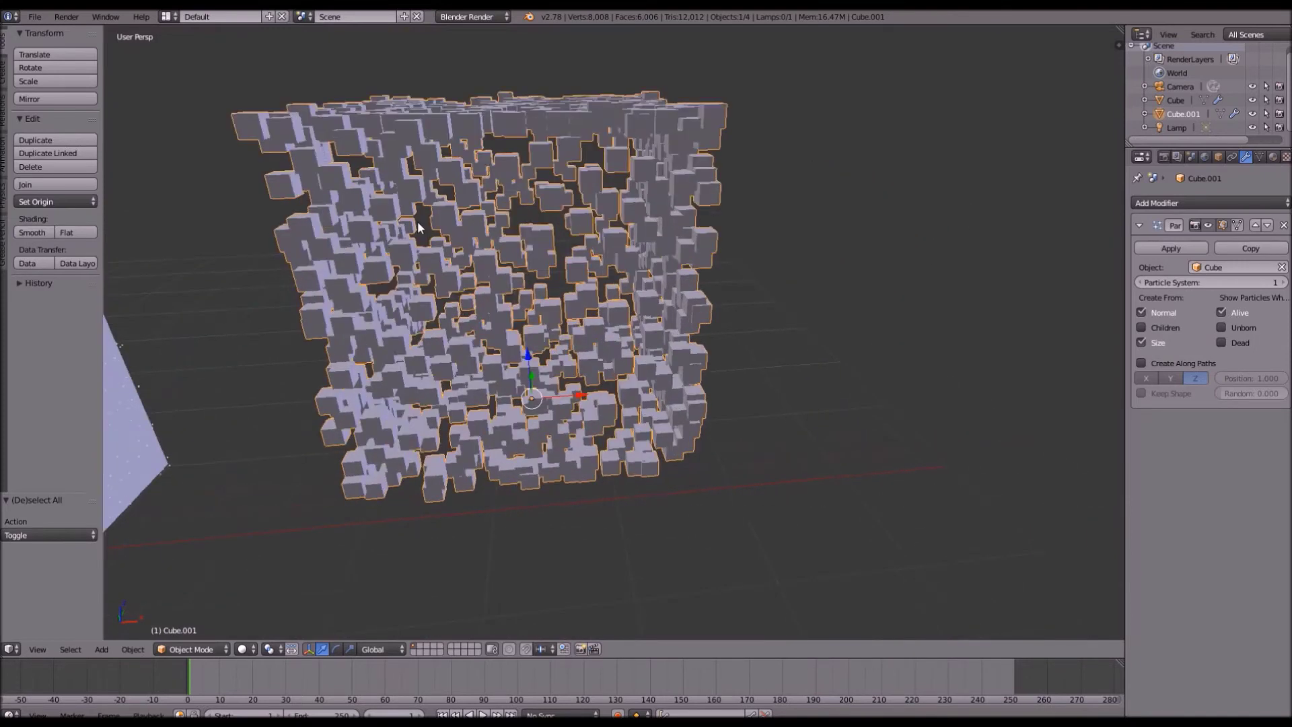
scroll(417, 228, "up", 2)
scroll(417, 273, "up", 3)
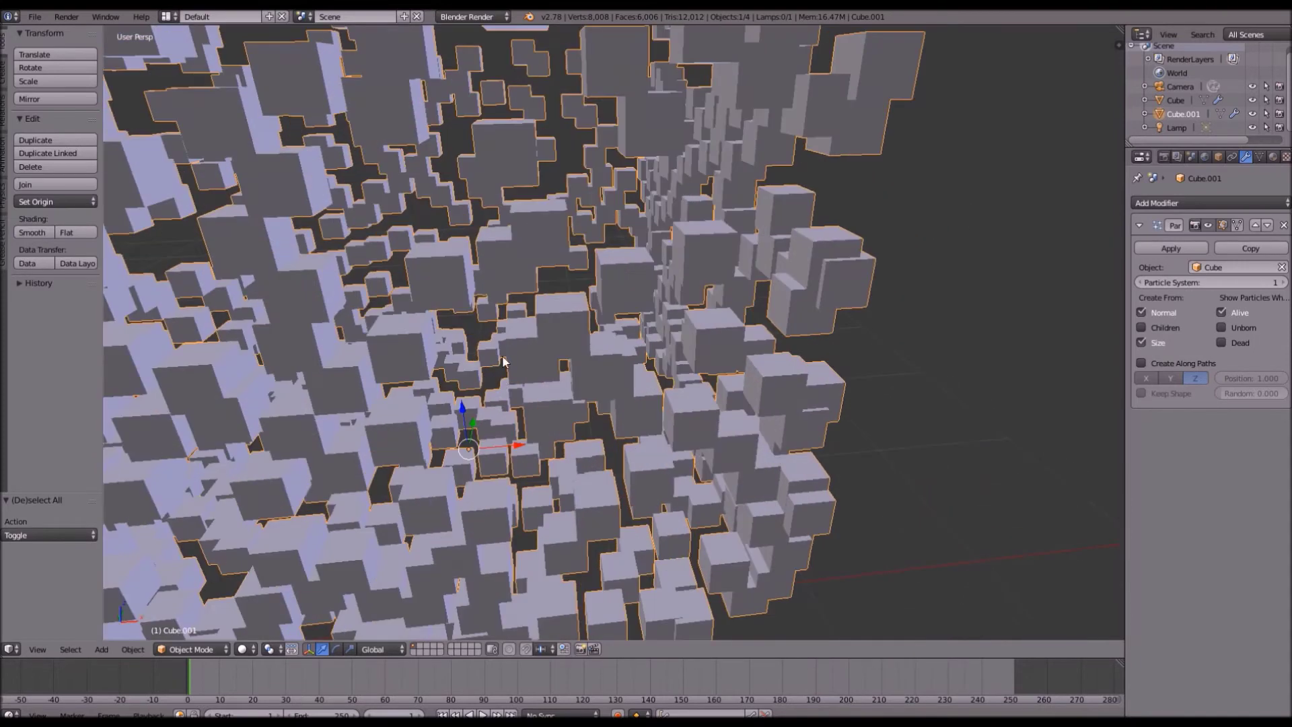
scroll(542, 388, "down", 7)
Compare the emitter's particles with the instanced cubes in wireframe display, and return to solid shading.
key("z")
mouse_move(442, 373)
middle_mouse_down("shift")
mouse_move(519, 243)
mouse_move(699, 321)
middle_mouse_up("shift")
scroll(723, 341, "down", 4)
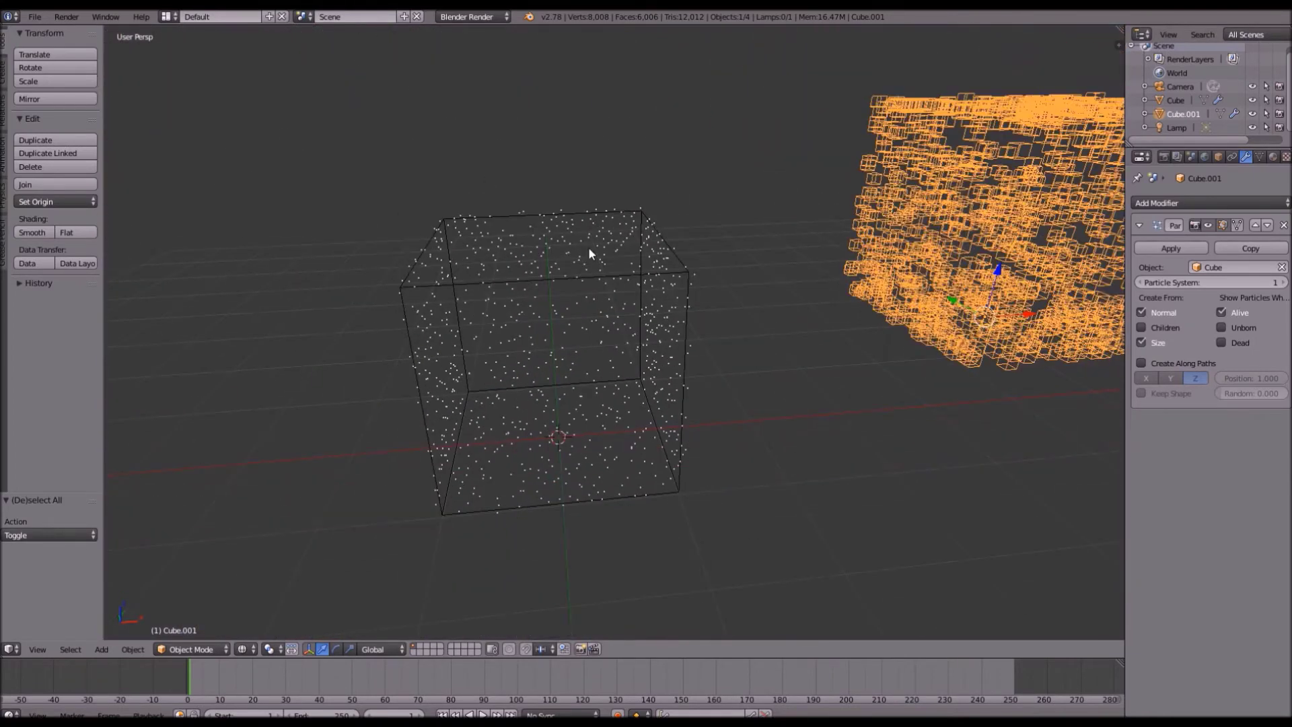
mouse_move(977, 248)
middle_mouse_down("shift")
mouse_move(316, 418)
mouse_move(505, 366)
middle_mouse_up("shift")
key("z")
right_click(507, 355)
right_click(814, 251)
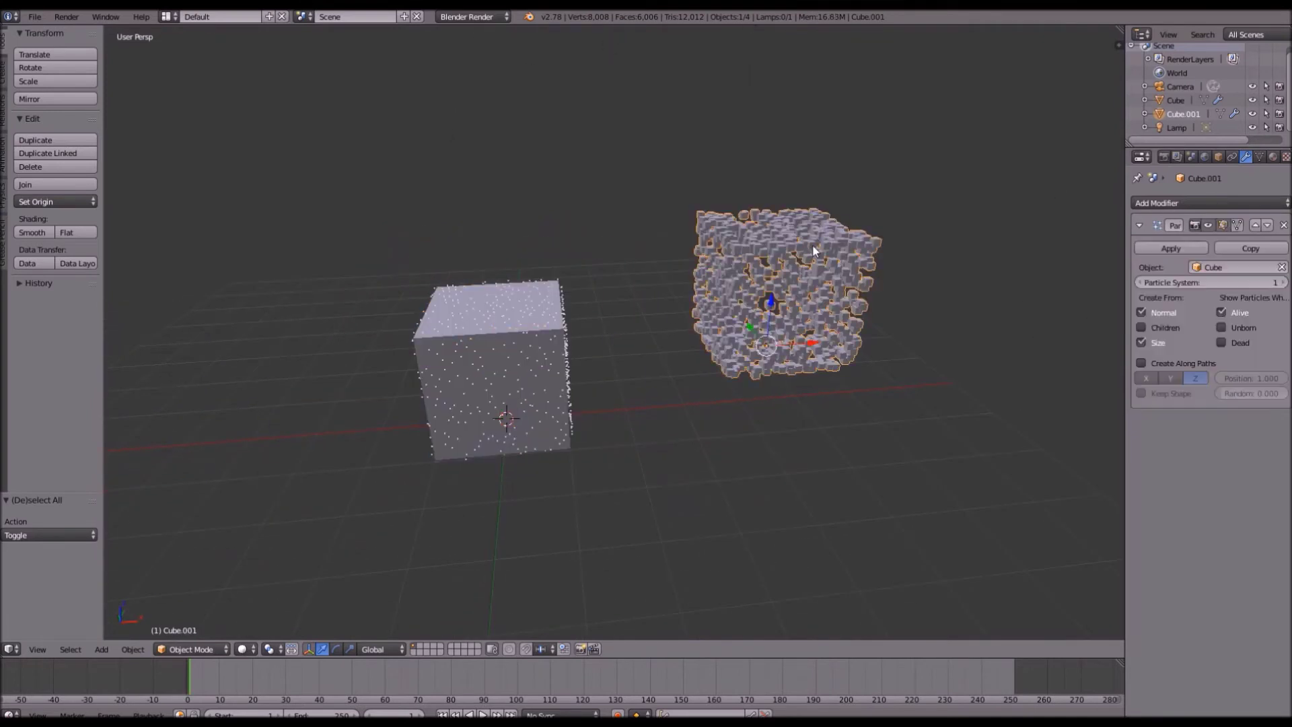
Make the original cube's particle system emit from its volume with a grid distribution.
right_click(563, 291)
left_click(1259, 156)
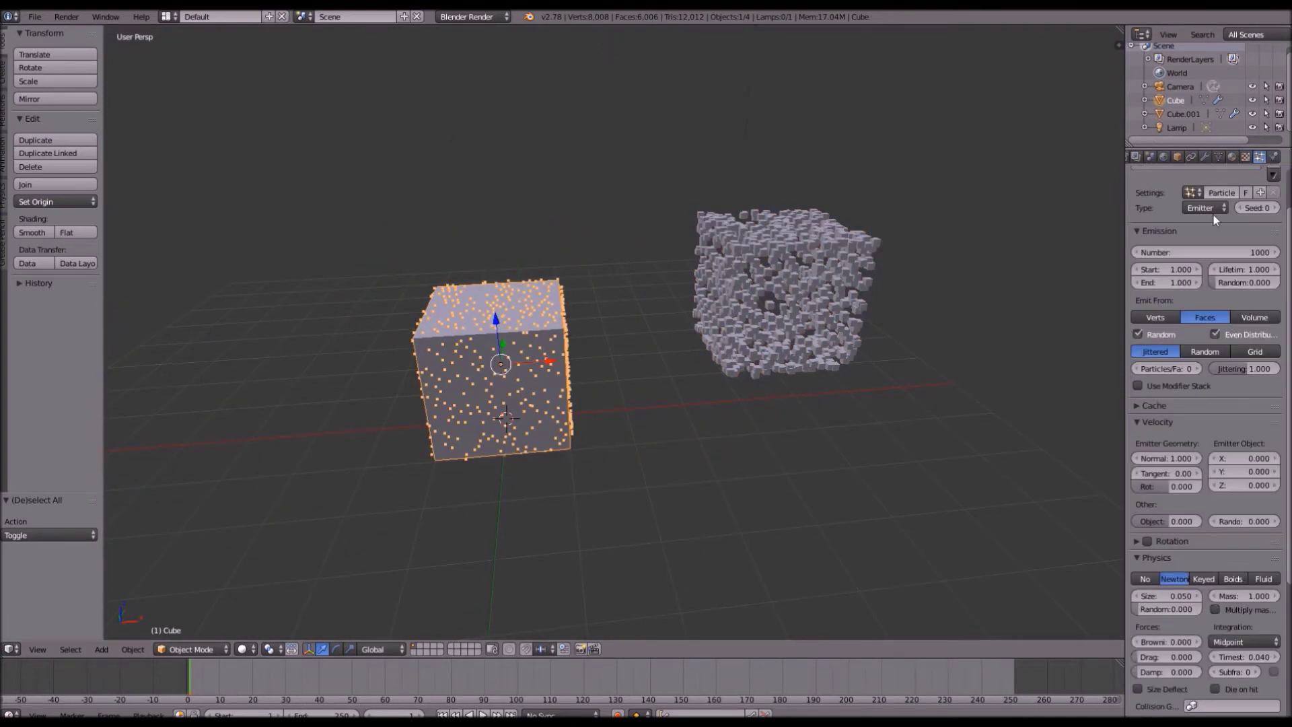
scroll(1174, 377, "down", 3)
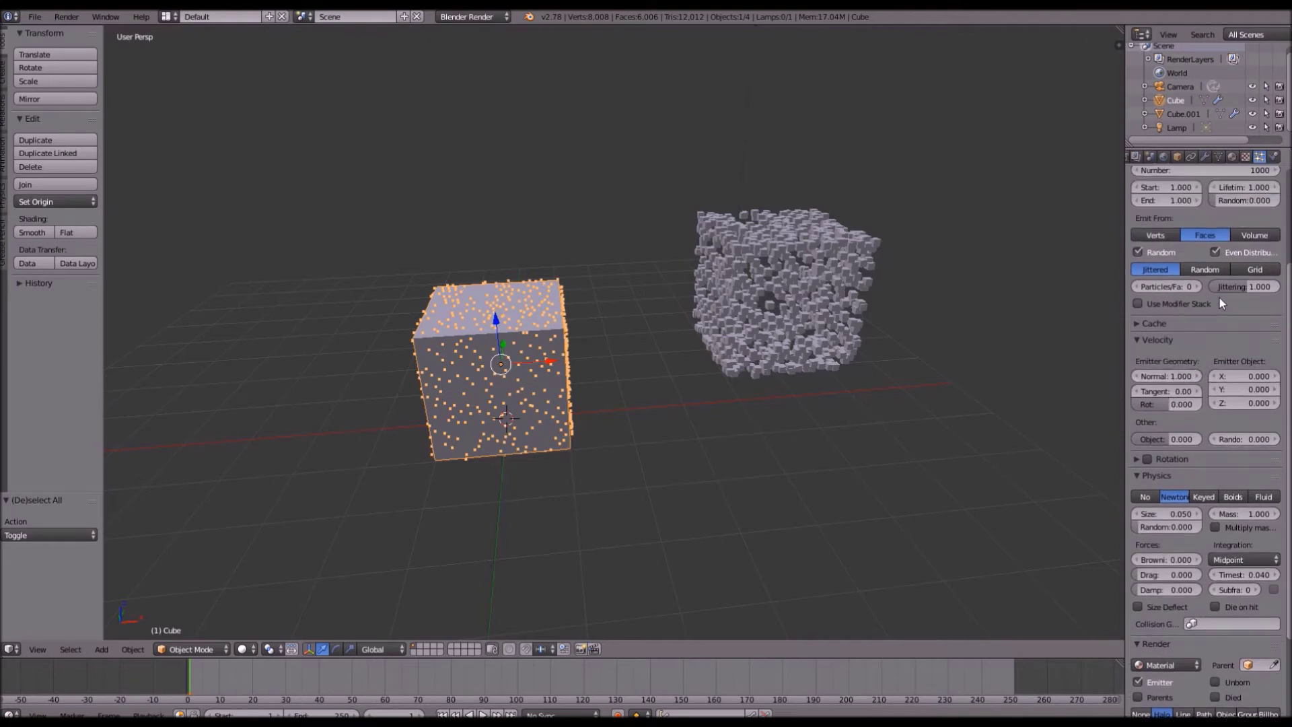
scroll(1204, 306, "up", 3)
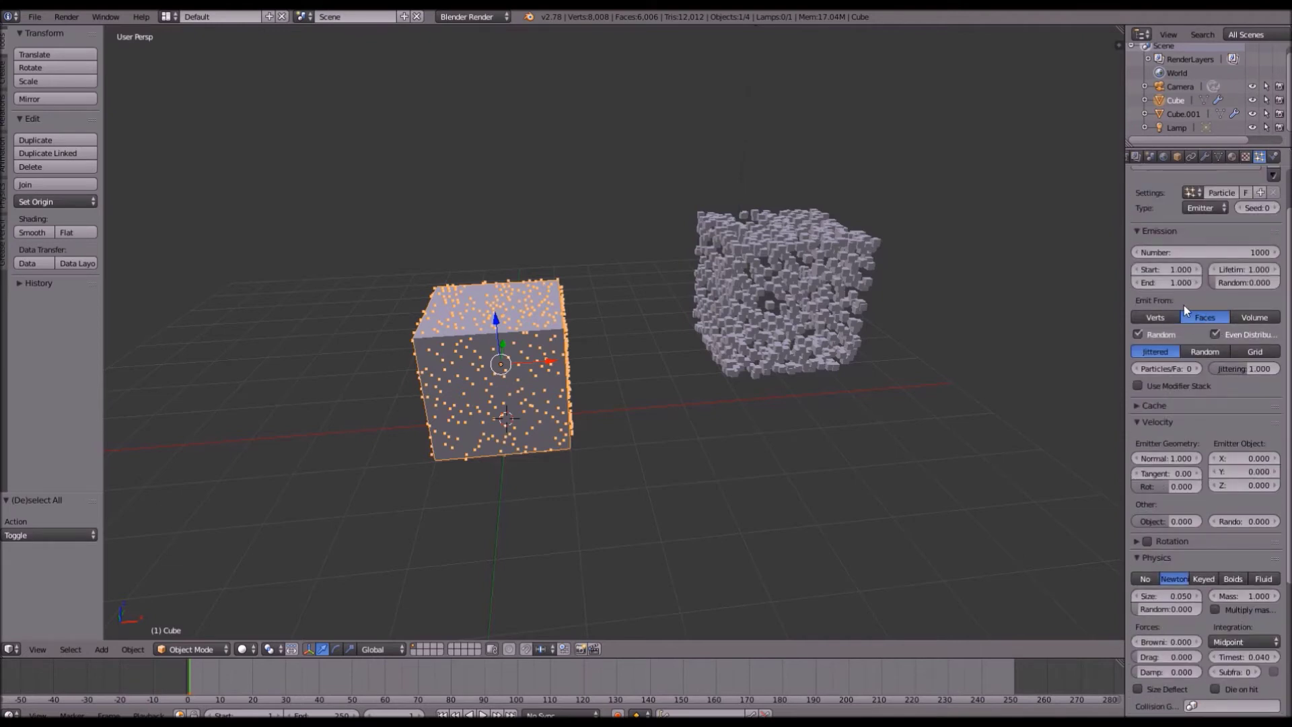
left_click(1250, 317)
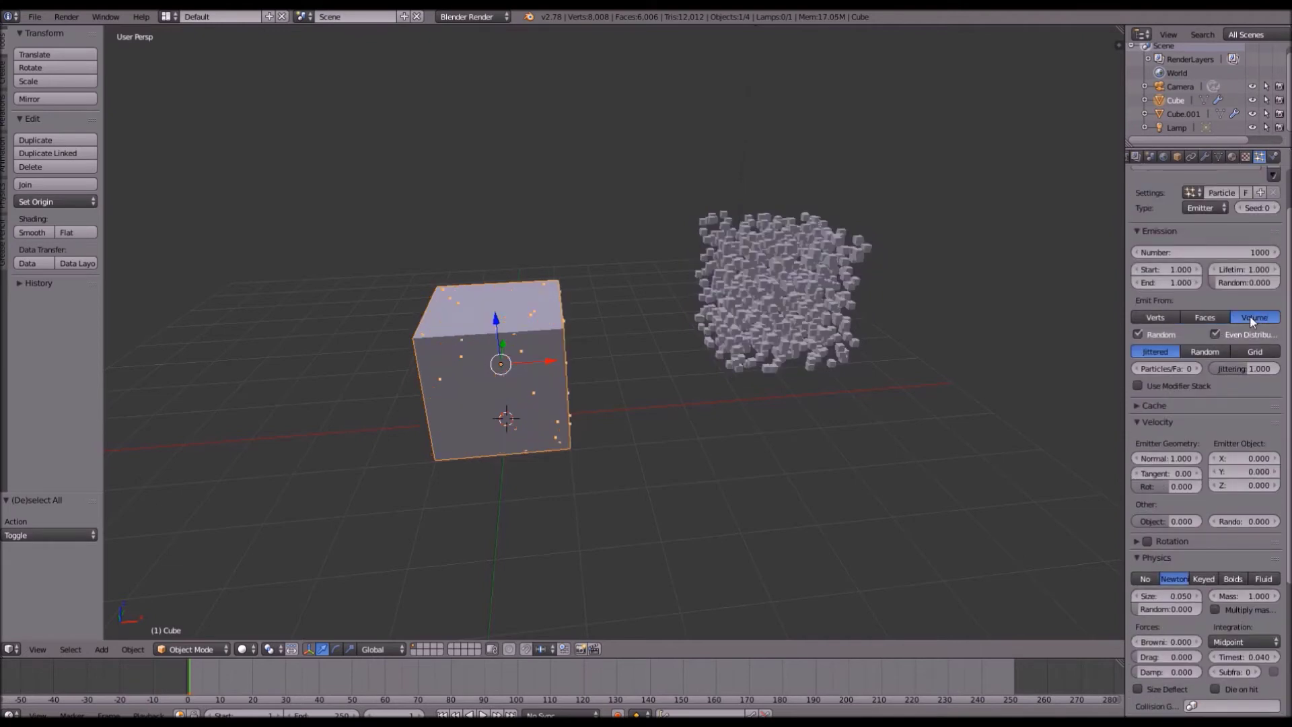
left_click(1253, 352)
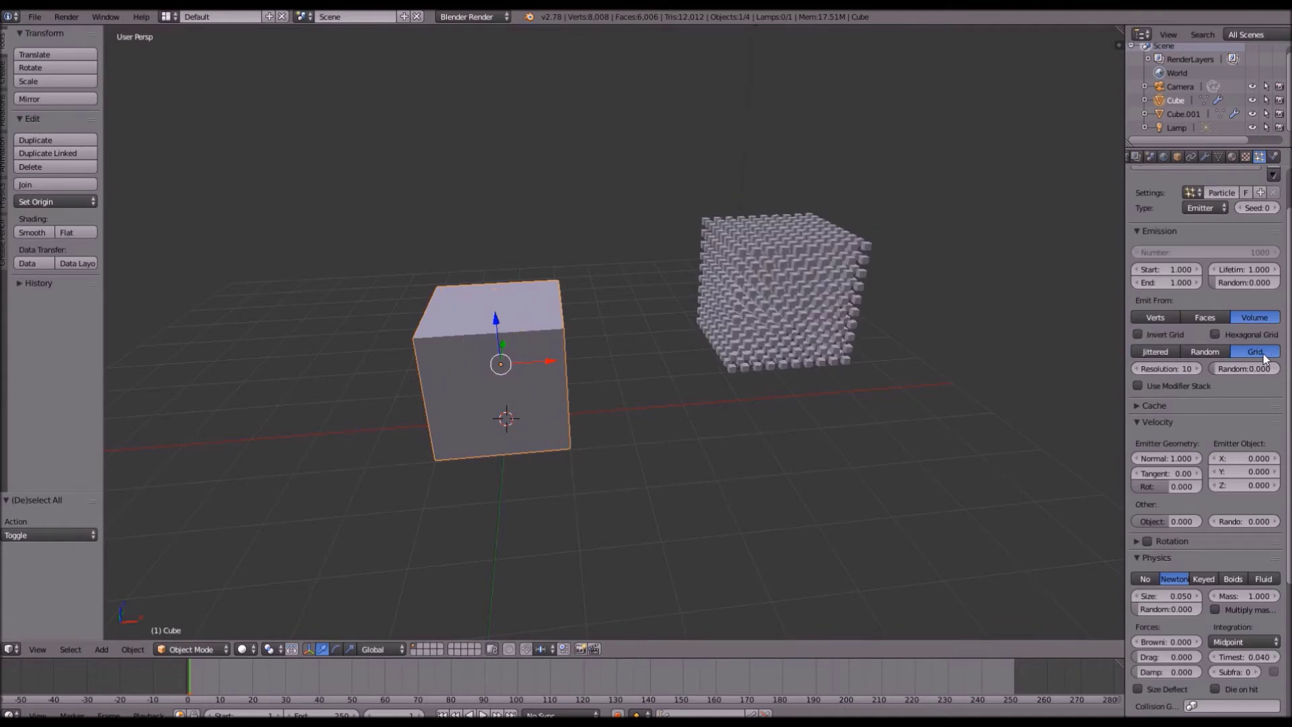
Inspect the instanced grid of cubes up close and switch the render engine to Cycles Render.
scroll(676, 396, "up", 7)
middle_click_drag(858, 360, 693, 383, "shift")
scroll(665, 364, "down", 2)
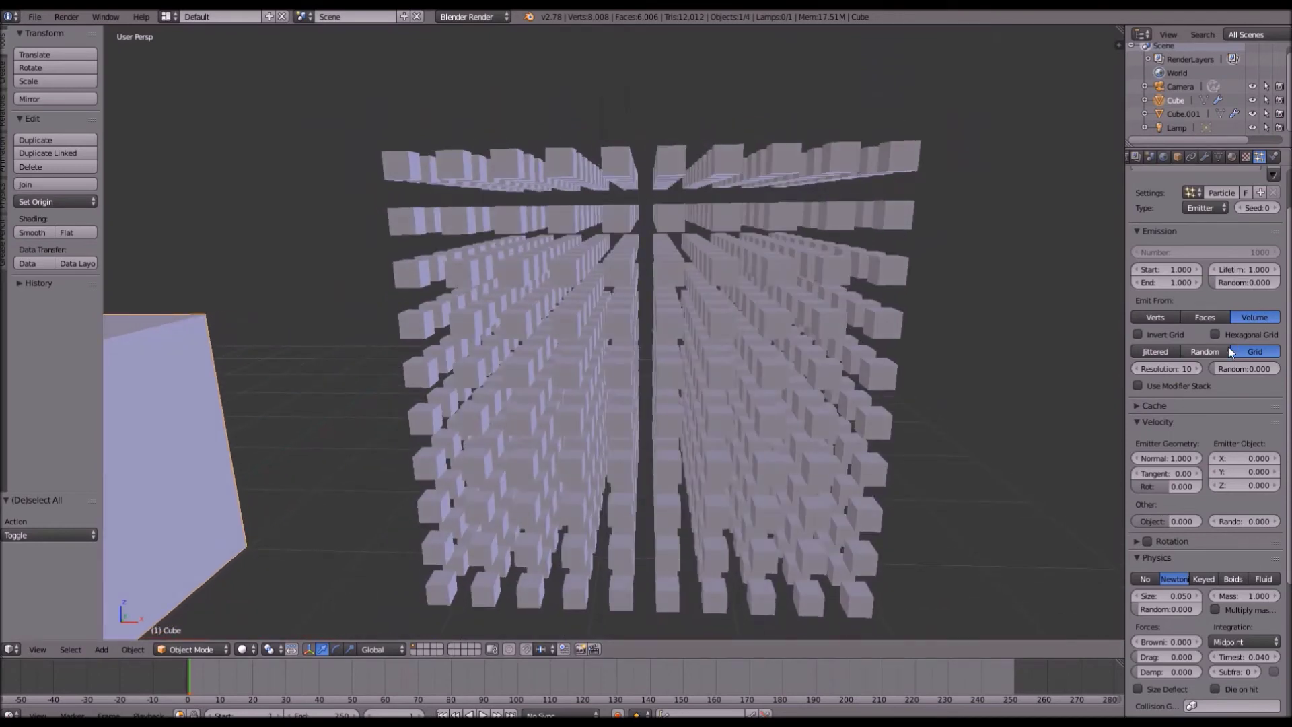
scroll(1228, 354, "down", 7)
left_click(491, 17)
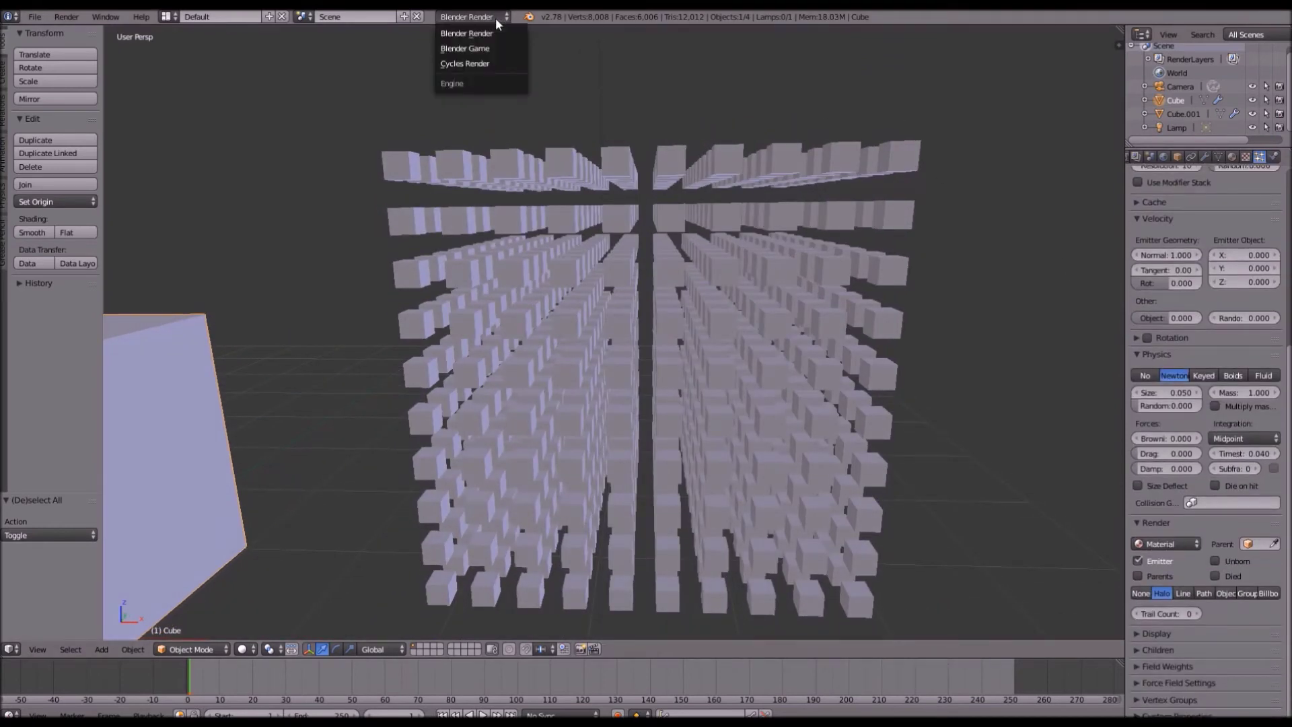
left_click(498, 65)
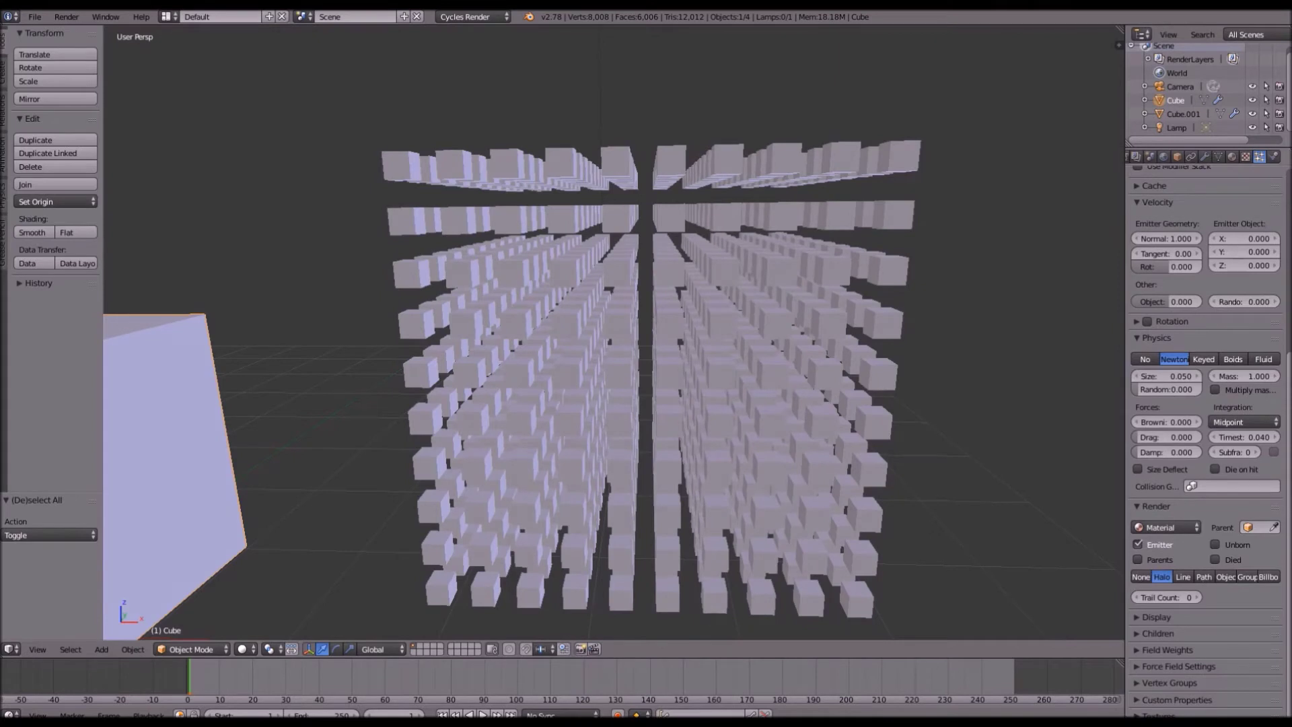
Add a new texture to the particle system and open its texture settings.
scroll(1253, 464, "down", 4)
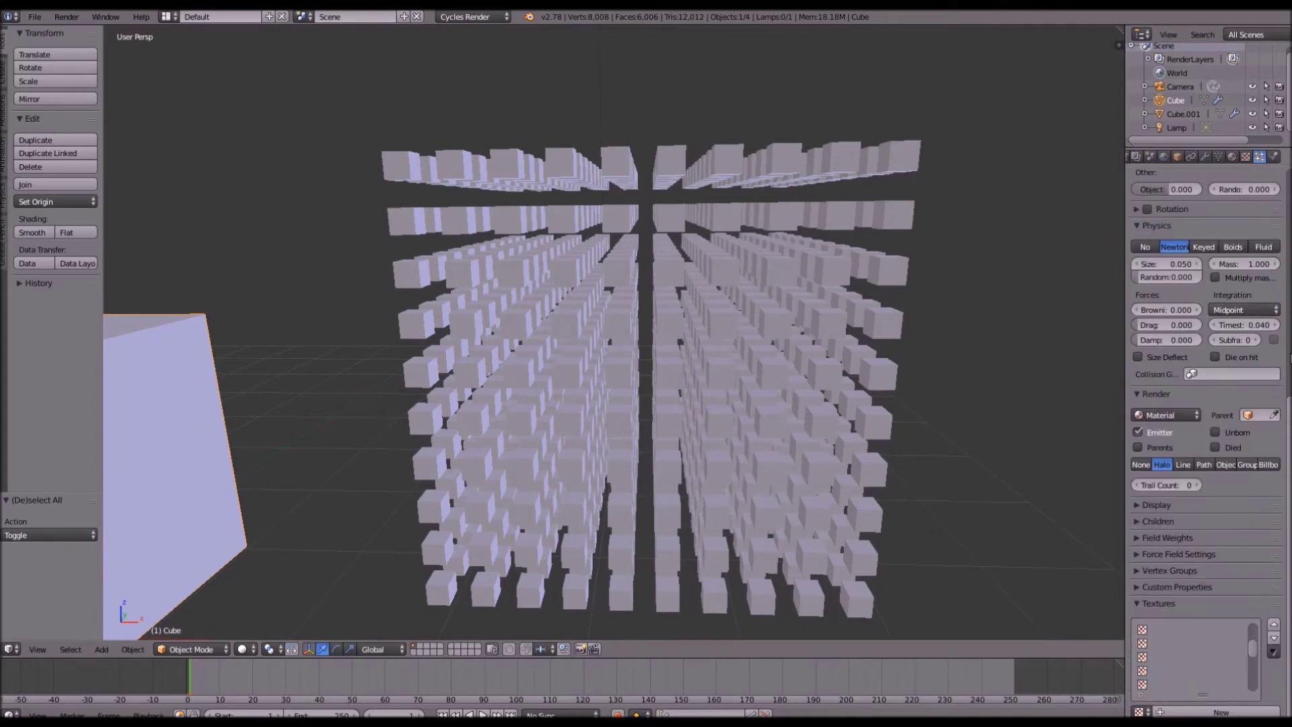
scroll(1199, 660, "up", 4)
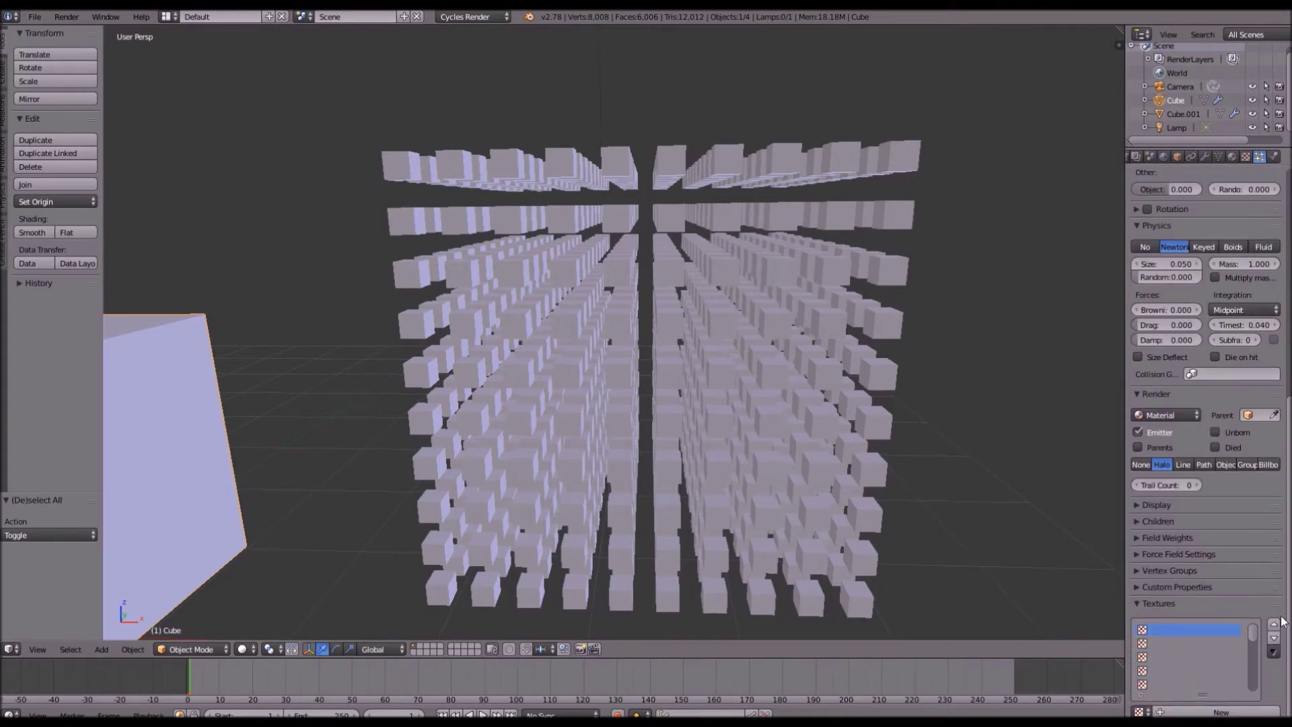
left_click(1241, 712)
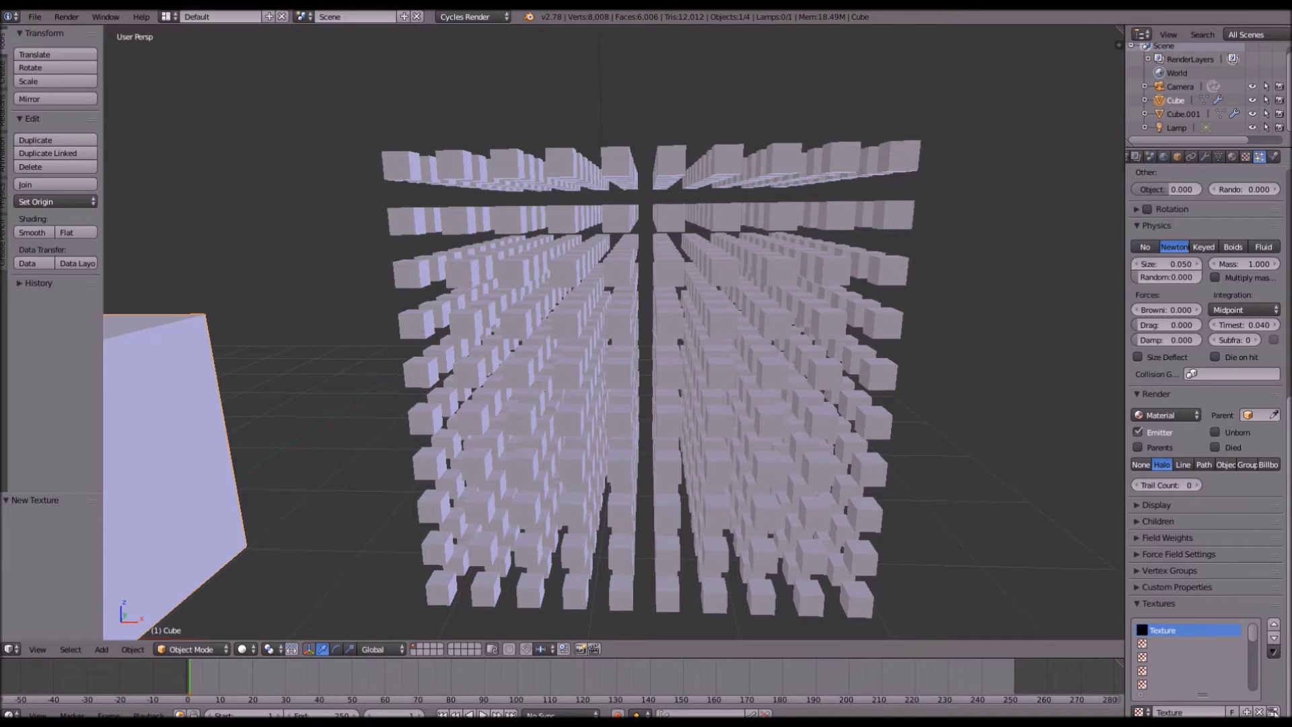
left_click(1273, 712)
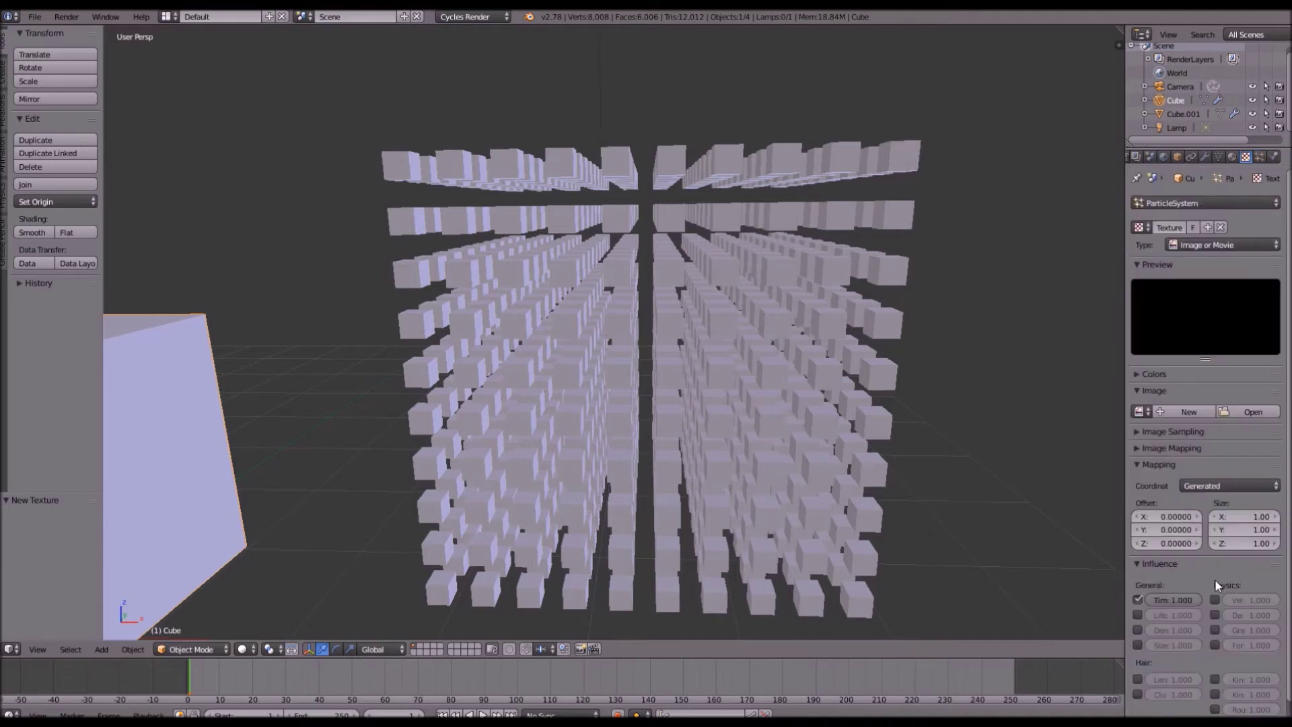
Change the particle texture's type to Clouds and set its noise size to 1.
left_click(1204, 243)
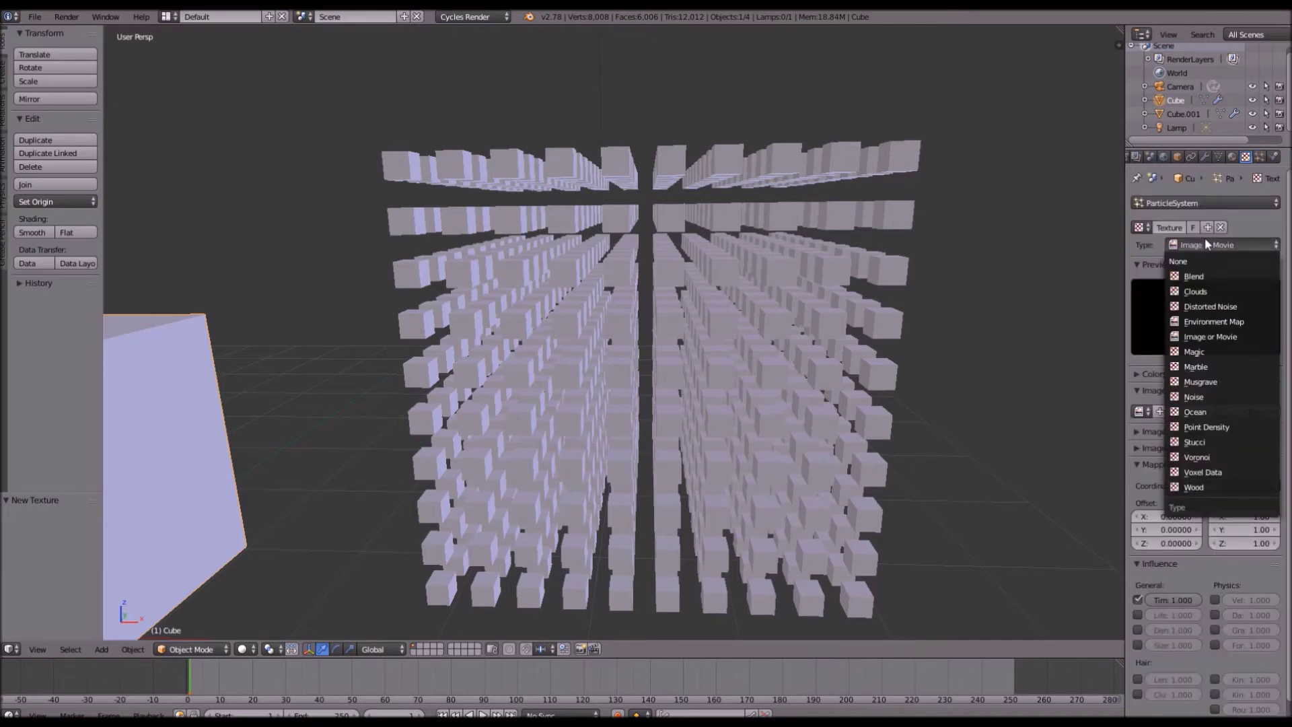
left_click(1211, 289)
scroll(1178, 424, "down", 3)
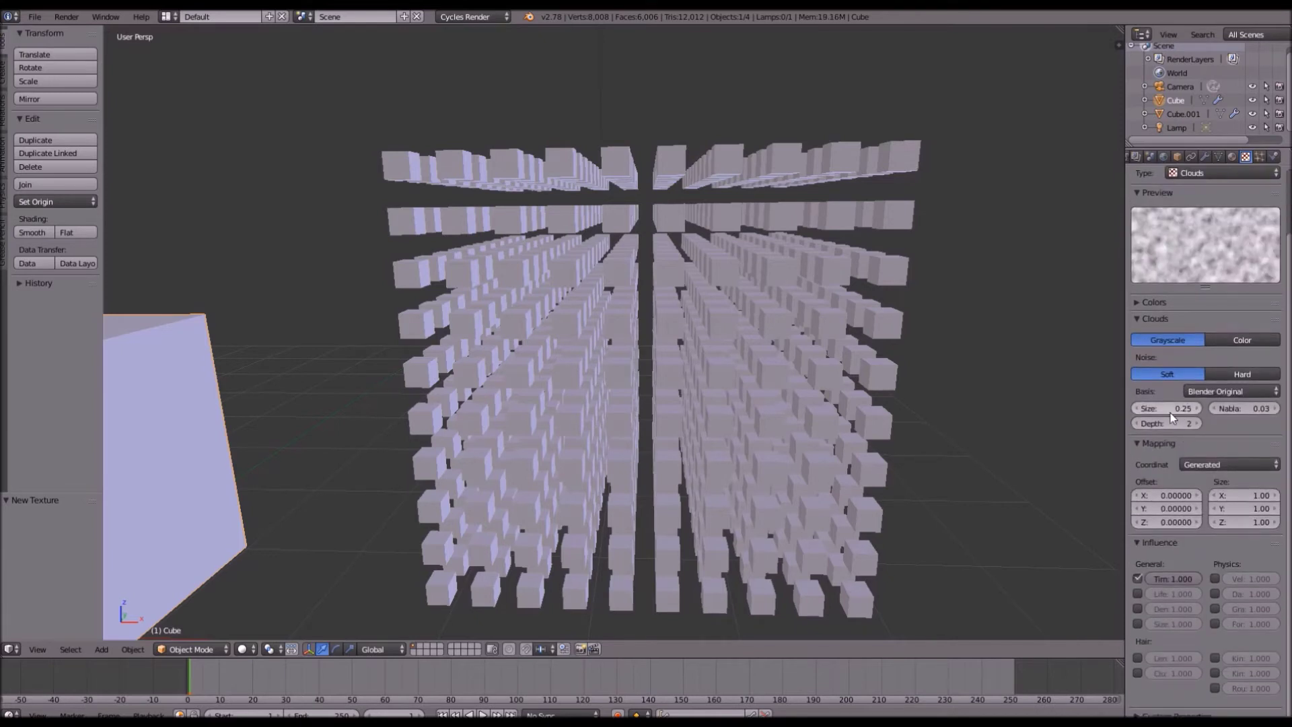
type("1")
key("Return")
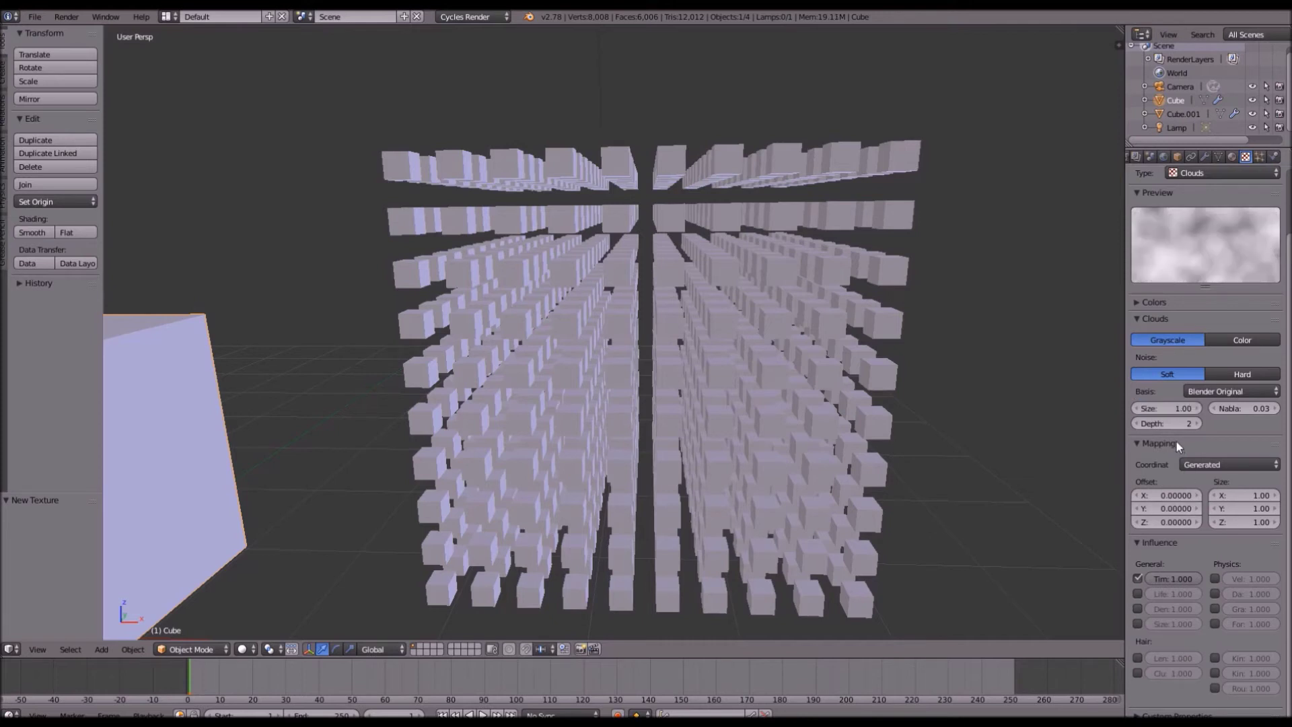
Enable the texture's color ramp, moving the black stop to about 0.429 and the white stop slightly beyond the middle.
left_click(1153, 302)
left_click(1138, 323)
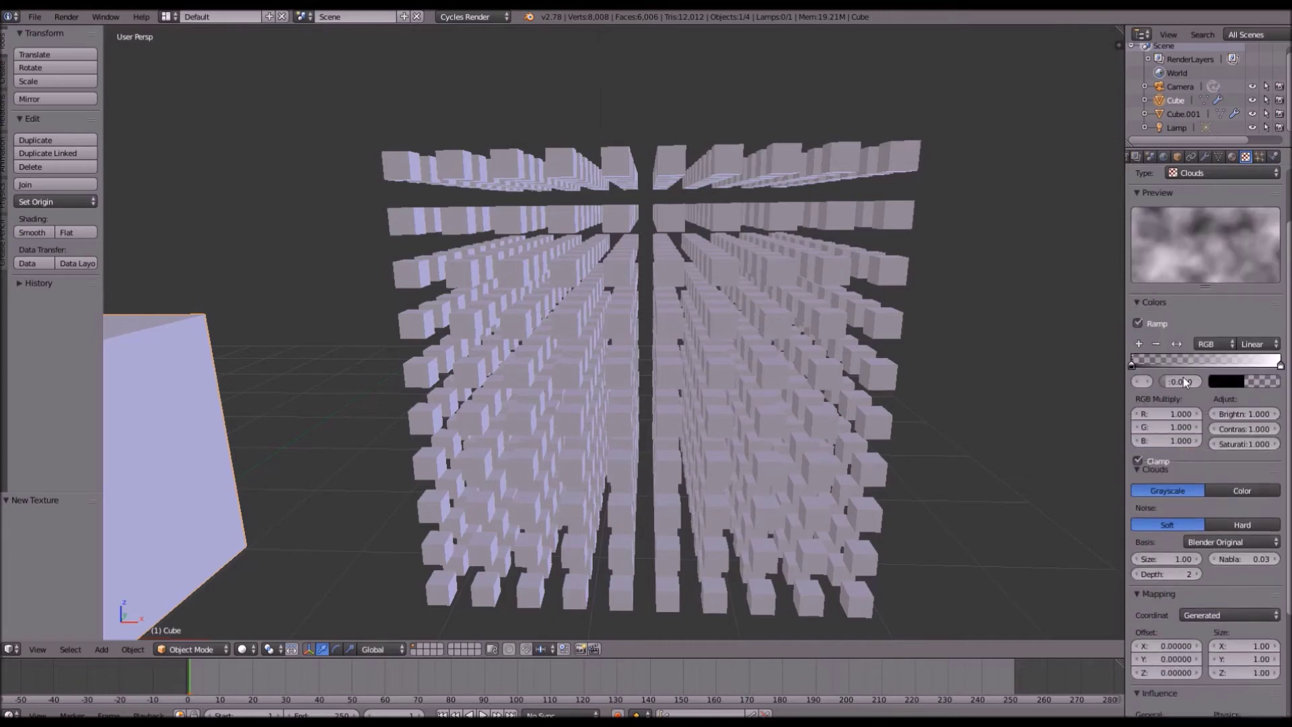
left_click_drag(1170, 361, 1192, 362)
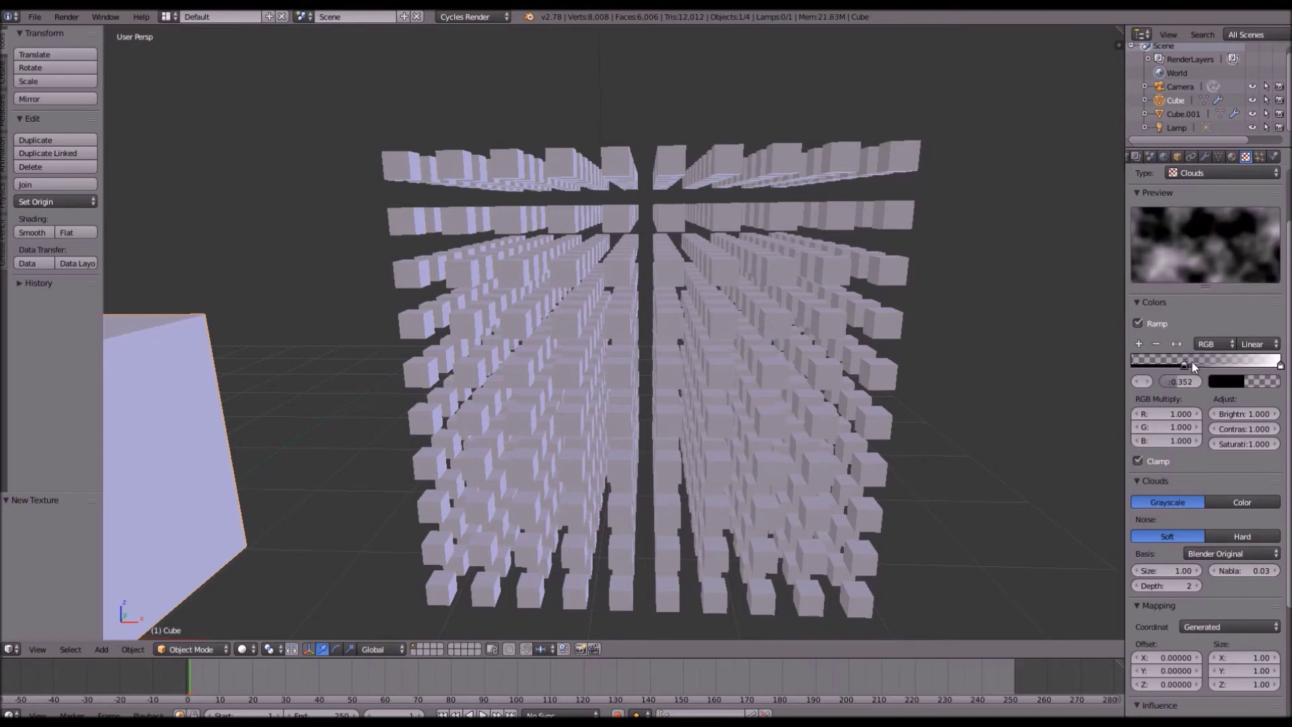
left_click_drag(1280, 361, 1198, 364)
Make the Clouds texture influence particle density instead of time.
scroll(1217, 463, "down", 6)
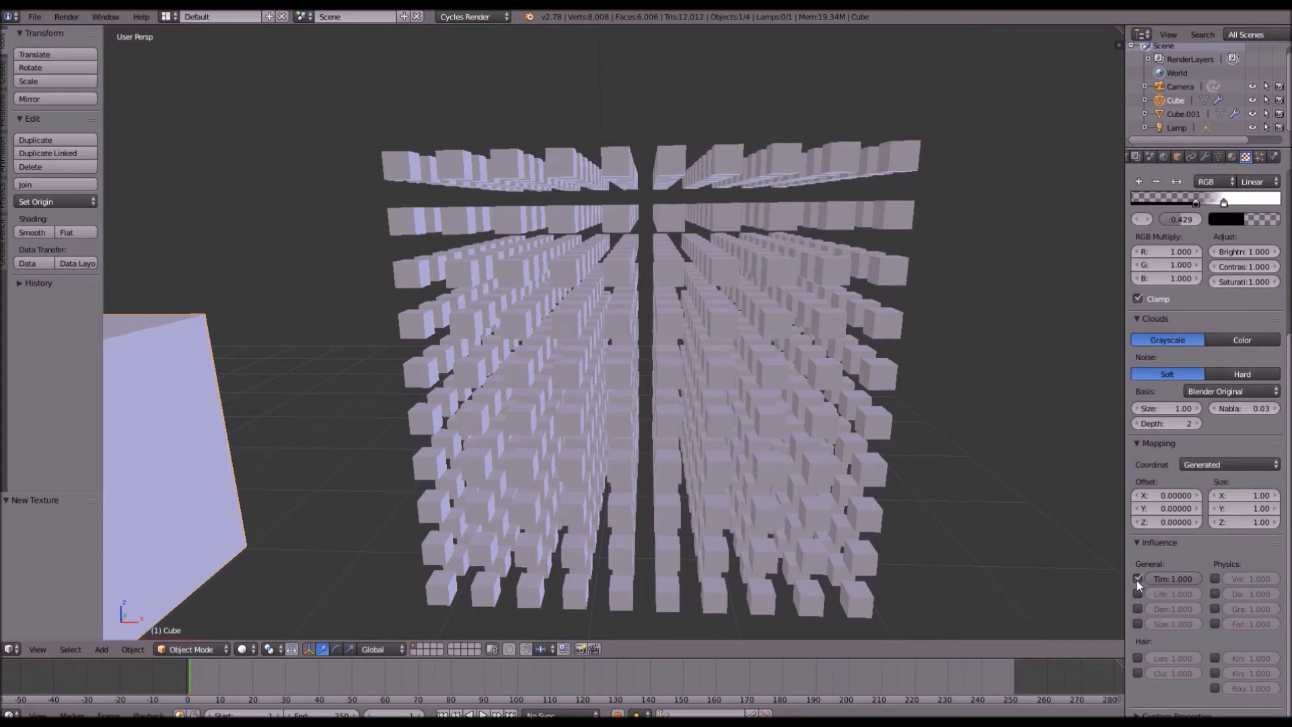
left_click(1136, 578)
left_click(1137, 607)
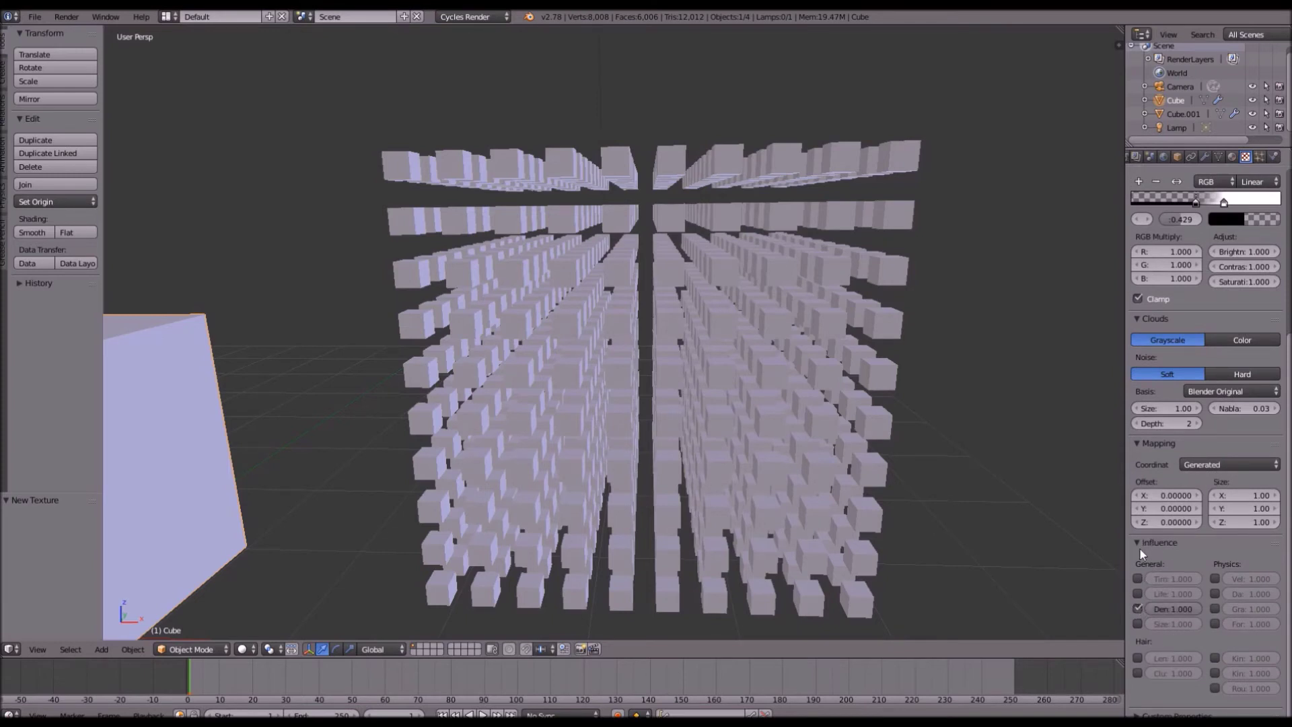
Return to the particle system's settings and set the particle size to 0.025.
scroll(1174, 561, "up", 6)
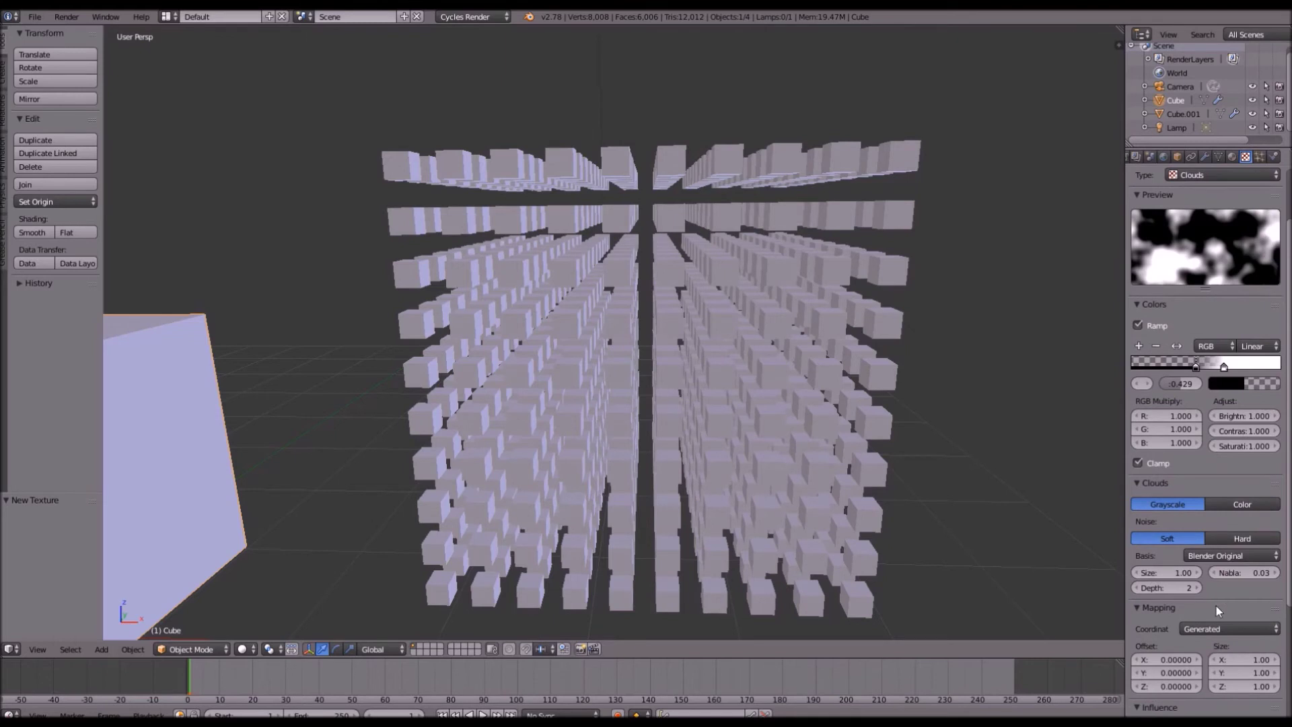
left_click(1259, 156)
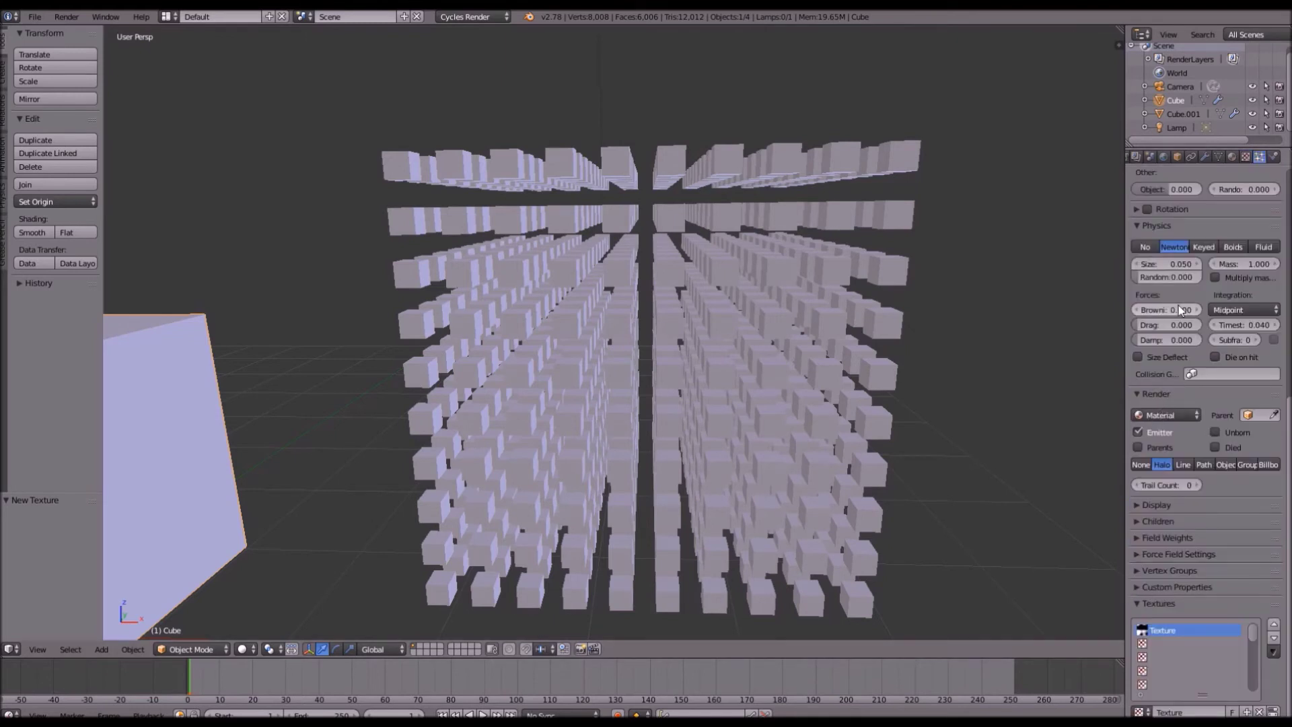
left_click(1182, 265)
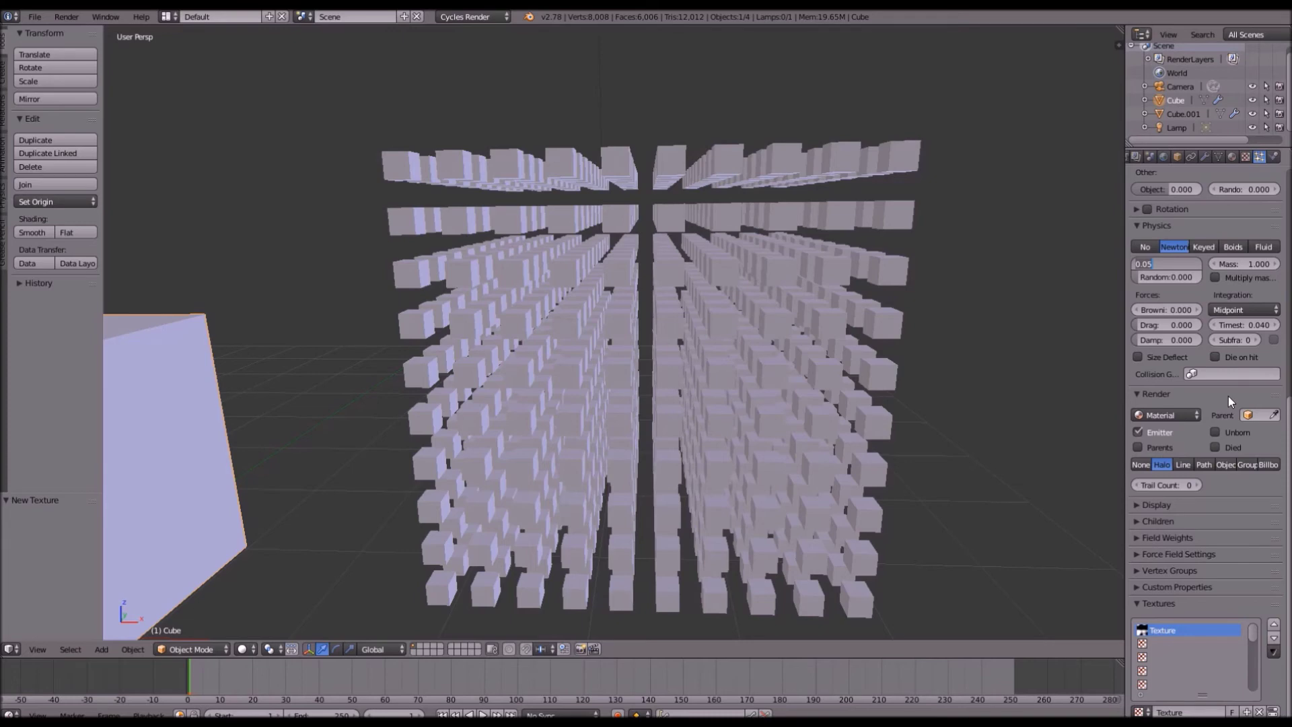
type("0.025")
key("Return")
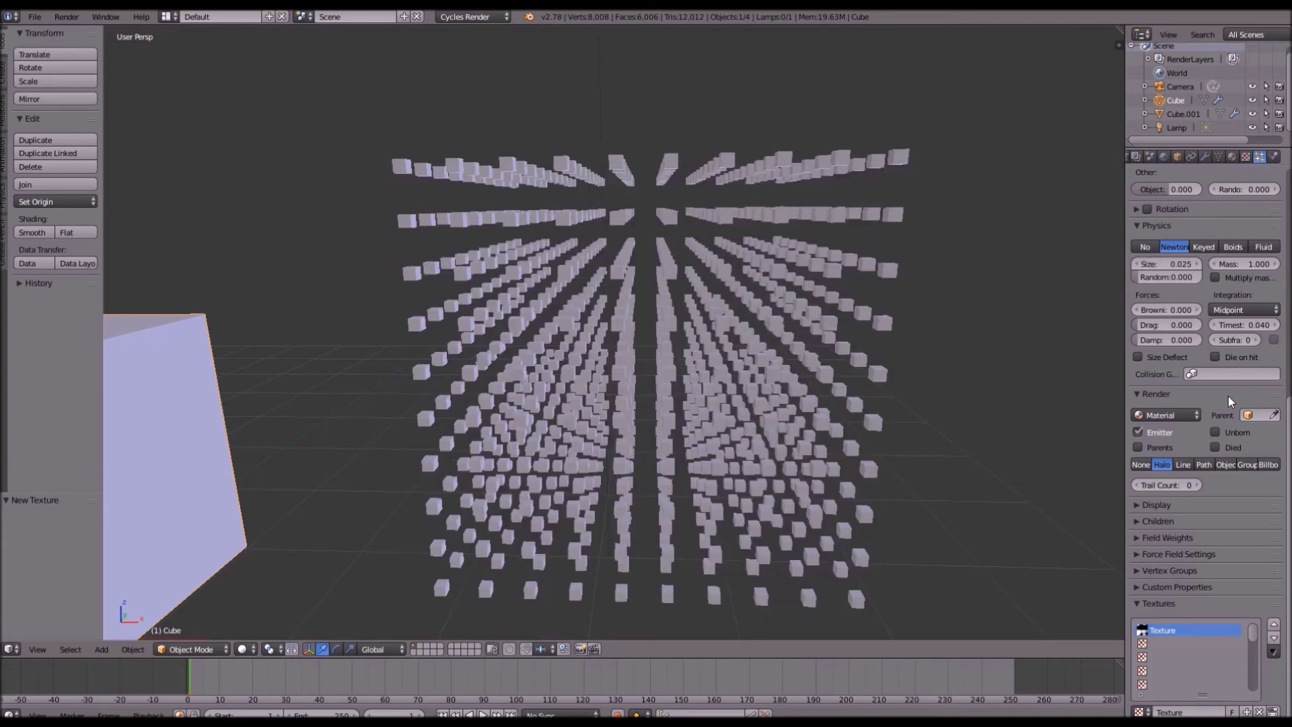
Raise the particle emission grid resolution to 50.
scroll(741, 494, "down", 5)
middle_click_drag(741, 493, 695, 483)
scroll(764, 424, "up", 4)
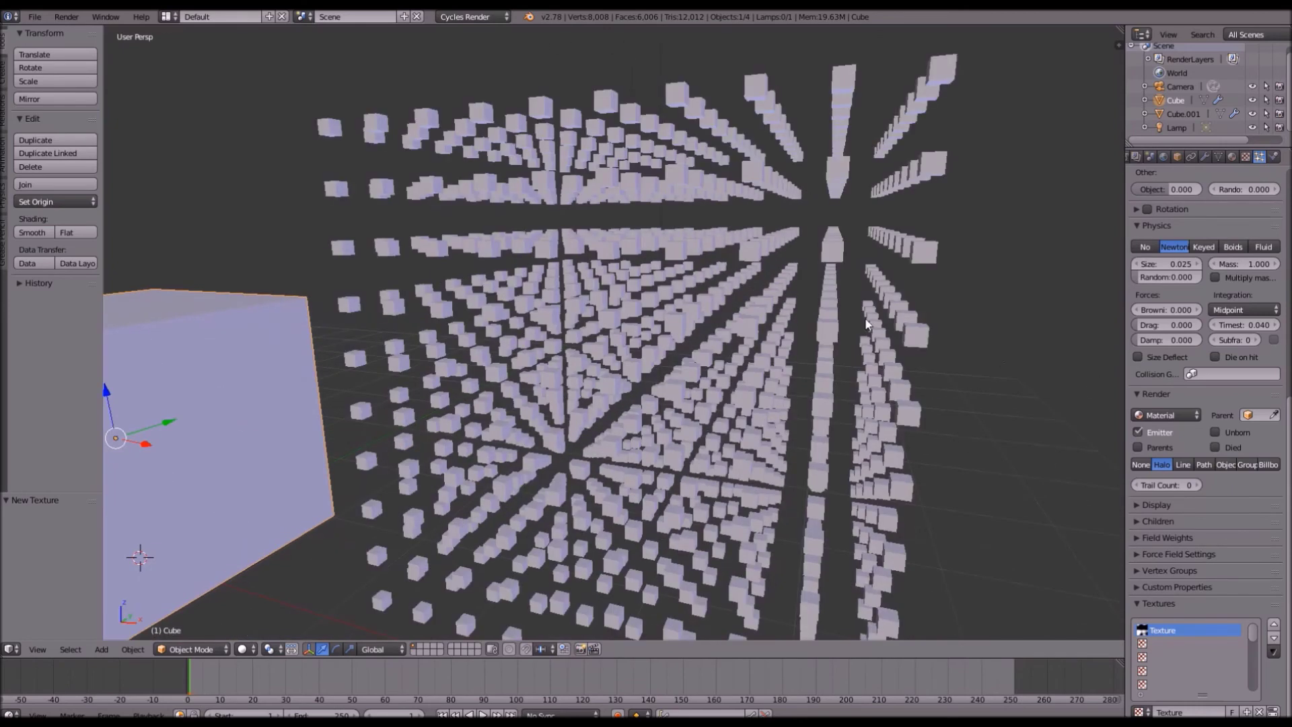
scroll(1056, 288, "down", 1)
scroll(1226, 350, "up", 10)
scroll(975, 403, "down", 4)
middle_click_drag(917, 403, 910, 389)
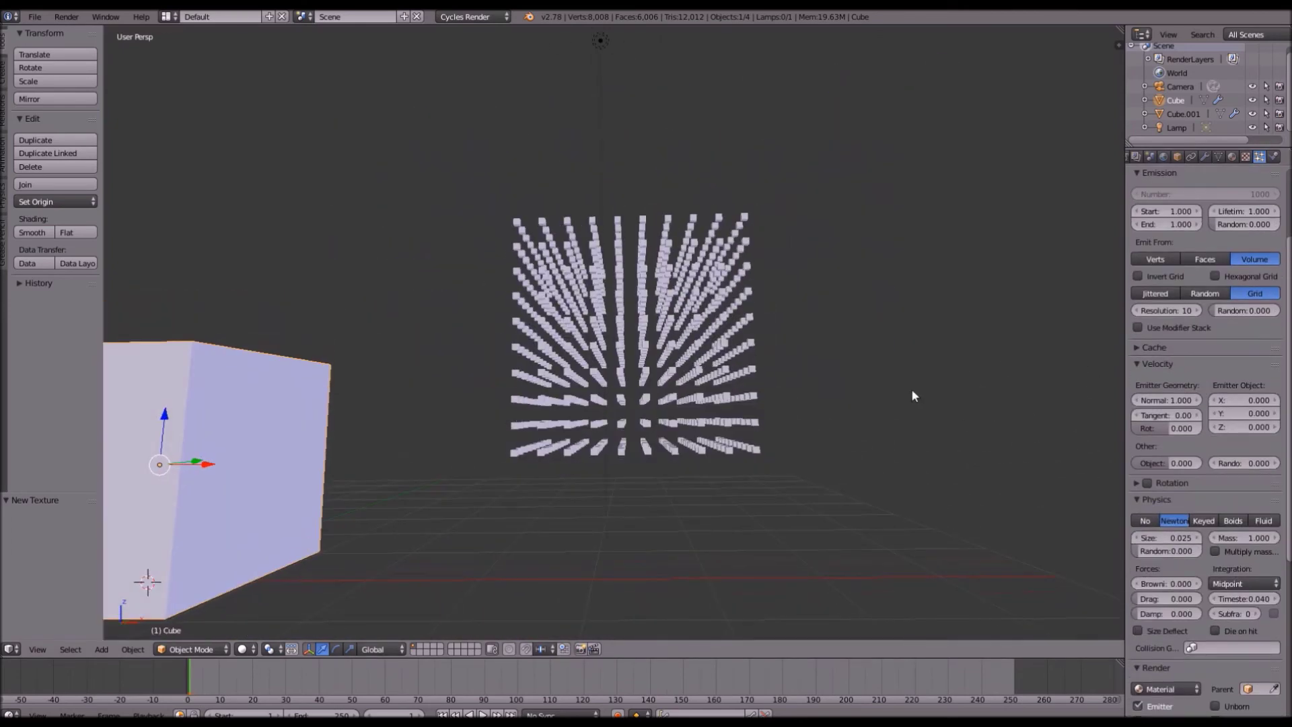
scroll(1177, 378, "up", 3)
left_click(1166, 310)
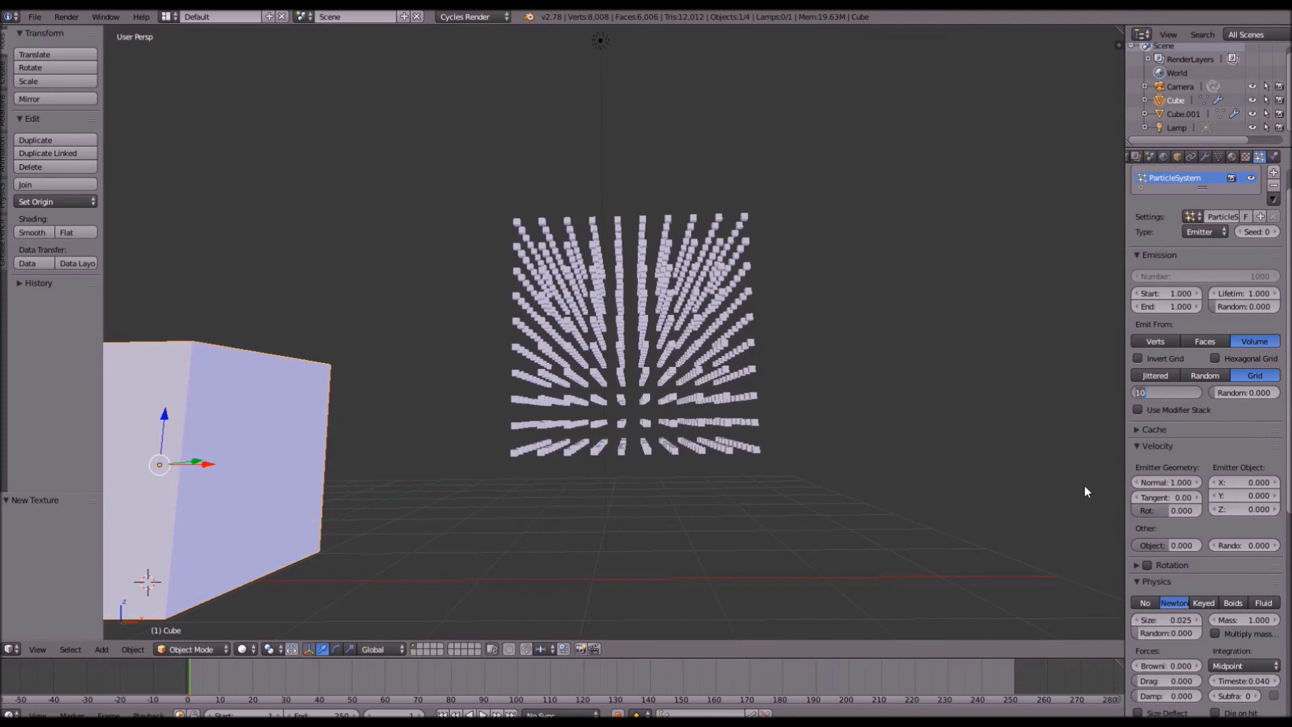
type("50")
key("Return")
Examine the dense block formation from several angles, checking its surfaces and hollows up close.
middle_click_drag(1084, 485, 649, 446)
middle_click_drag(747, 446, 704, 358)
scroll(763, 425, "up", 2)
scroll(704, 359, "up", 5)
scroll(704, 353, "down", 8)
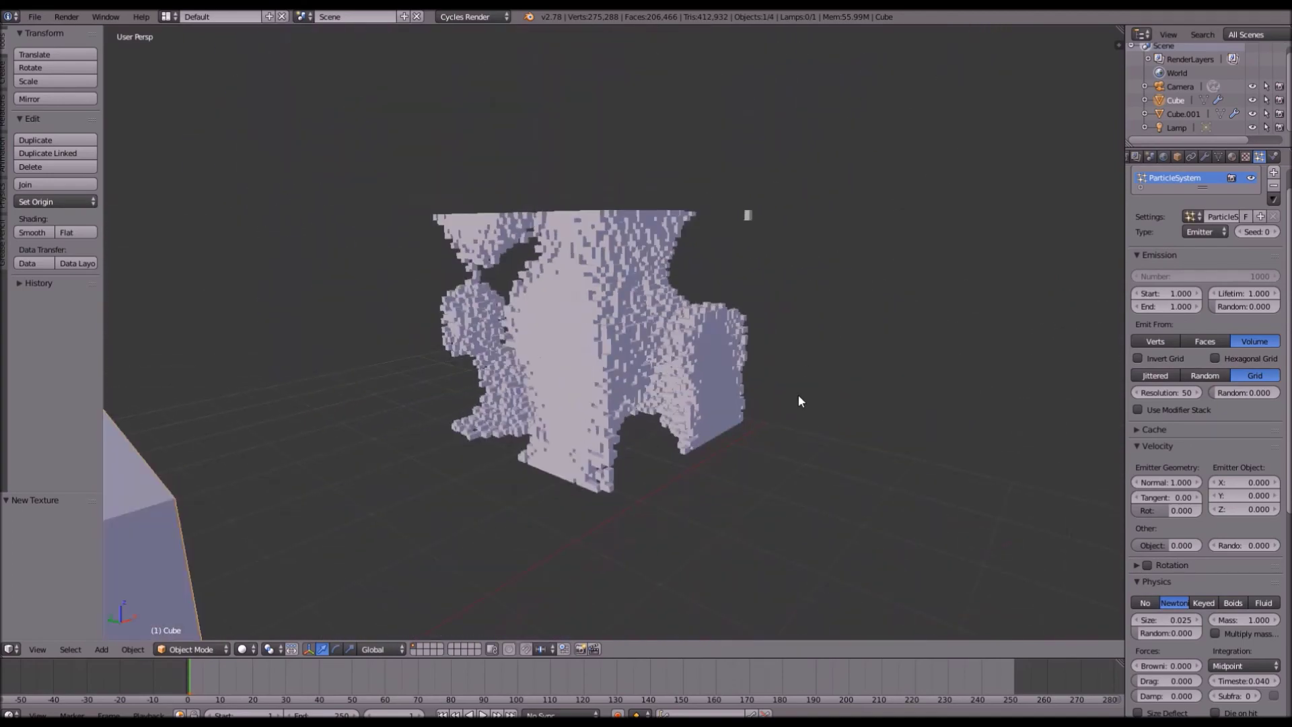
middle_click_drag(798, 394, 652, 474)
scroll(639, 352, "up", 7)
middle_click_drag(639, 353, 441, 340)
scroll(439, 334, "down", 8)
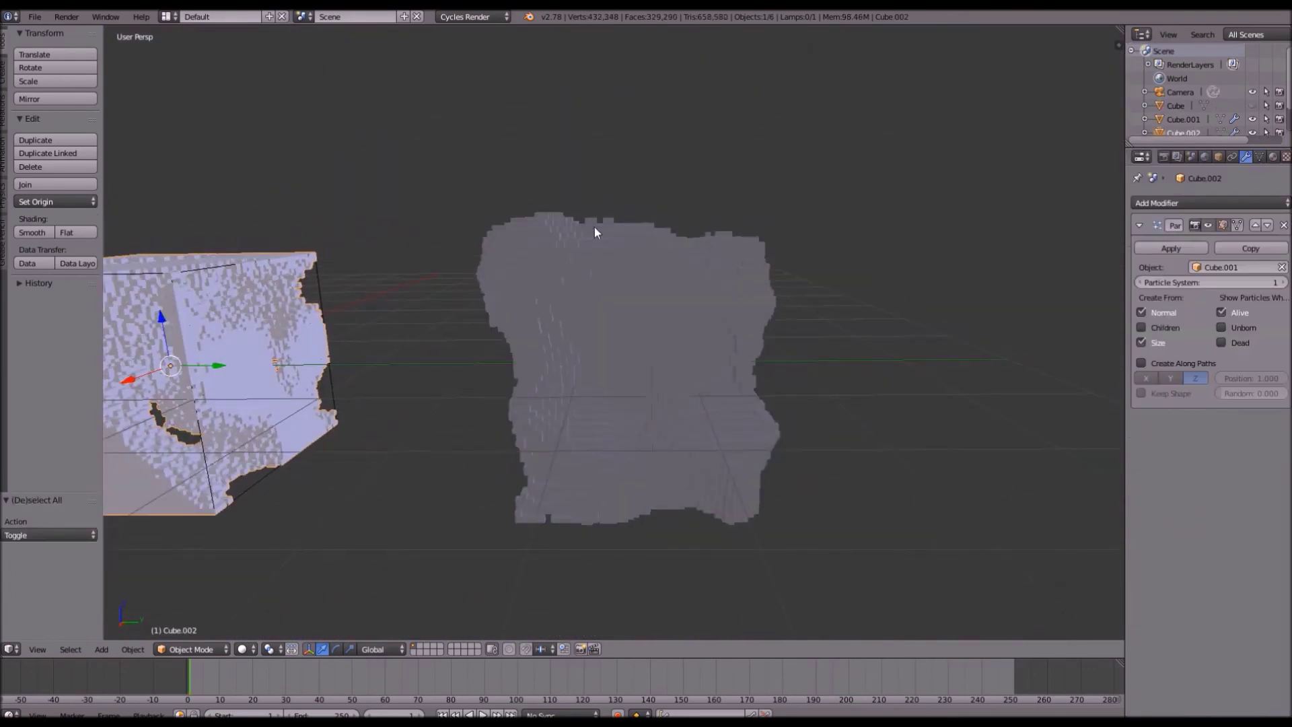
Compare the particle-instanced voxel cube with the remeshed voxel object from different sides and distances.
scroll(594, 228, "up", 5)
scroll(573, 237, "down", 5)
middle_click_drag(622, 248, 824, 279, "shift")
scroll(773, 273, "down", 2)
middle_click_drag(541, 207, 617, 317)
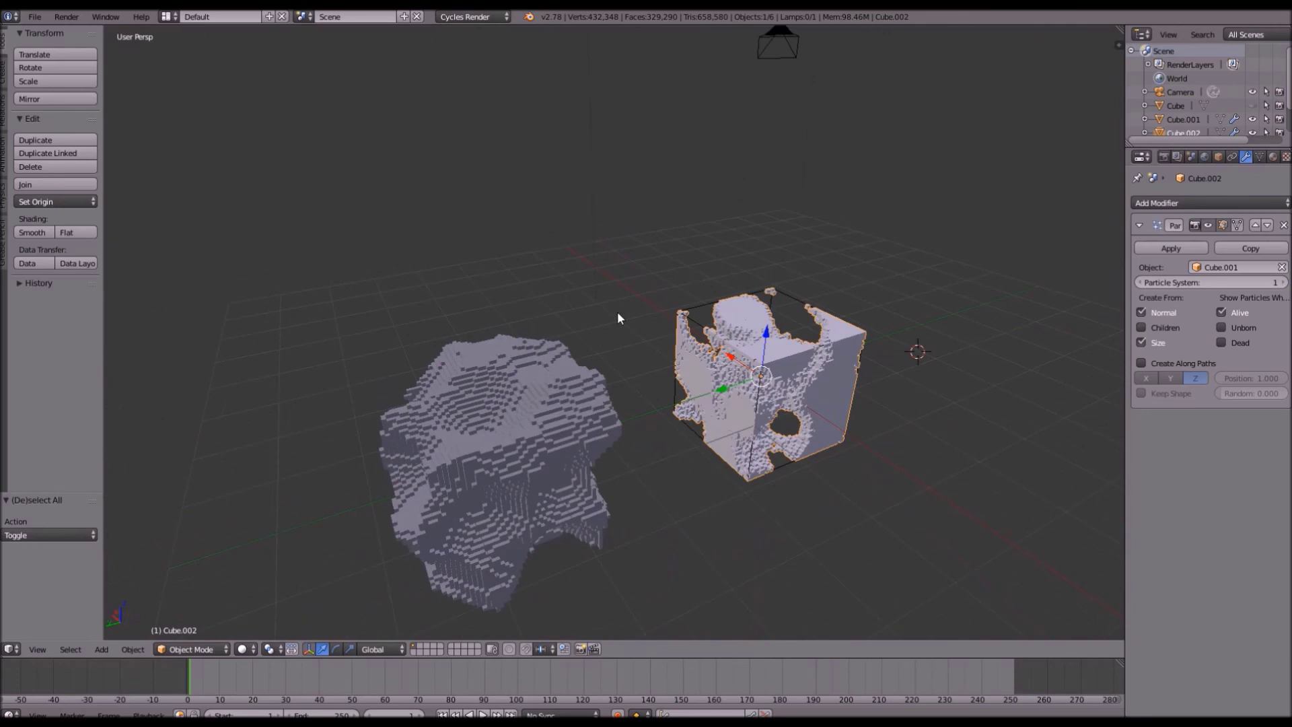
scroll(592, 282, "up", 4)
middle_click_drag(577, 251, 473, 295)
middle_click_drag(699, 289, 563, 323)
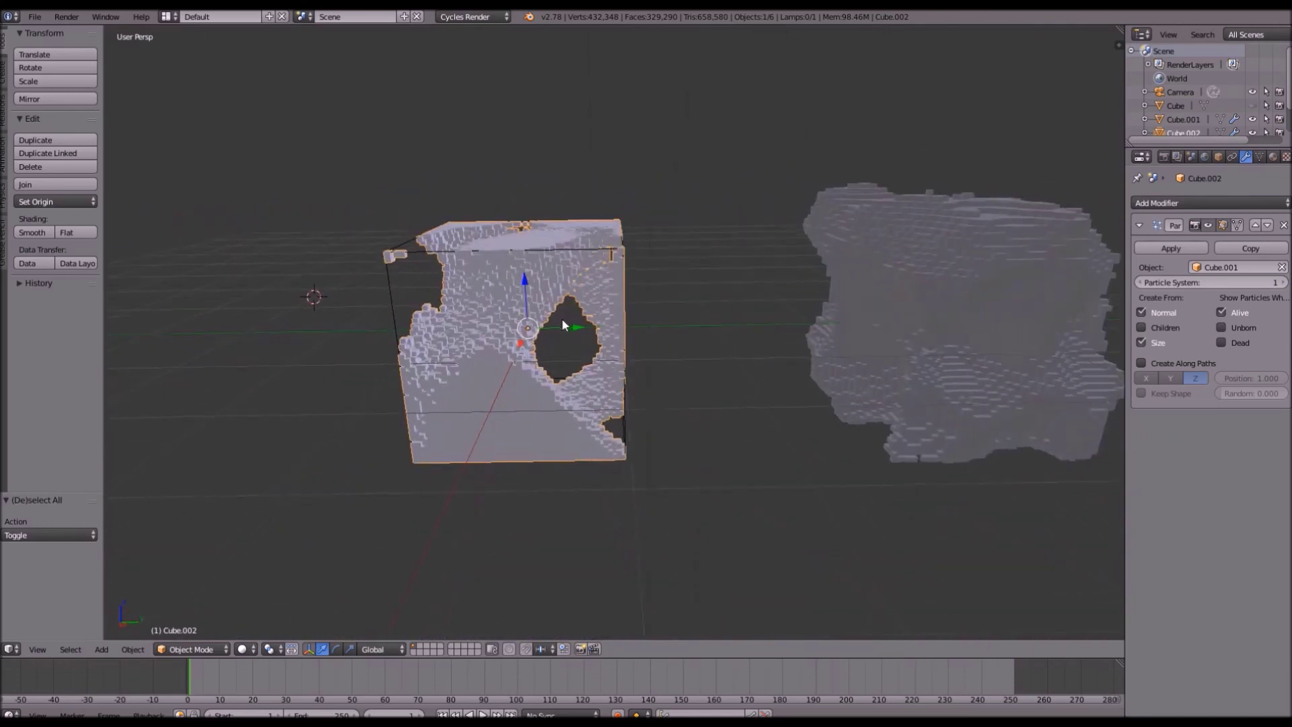
scroll(559, 316, "up", 4)
scroll(567, 306, "down", 2)
scroll(569, 309, "down", 4)
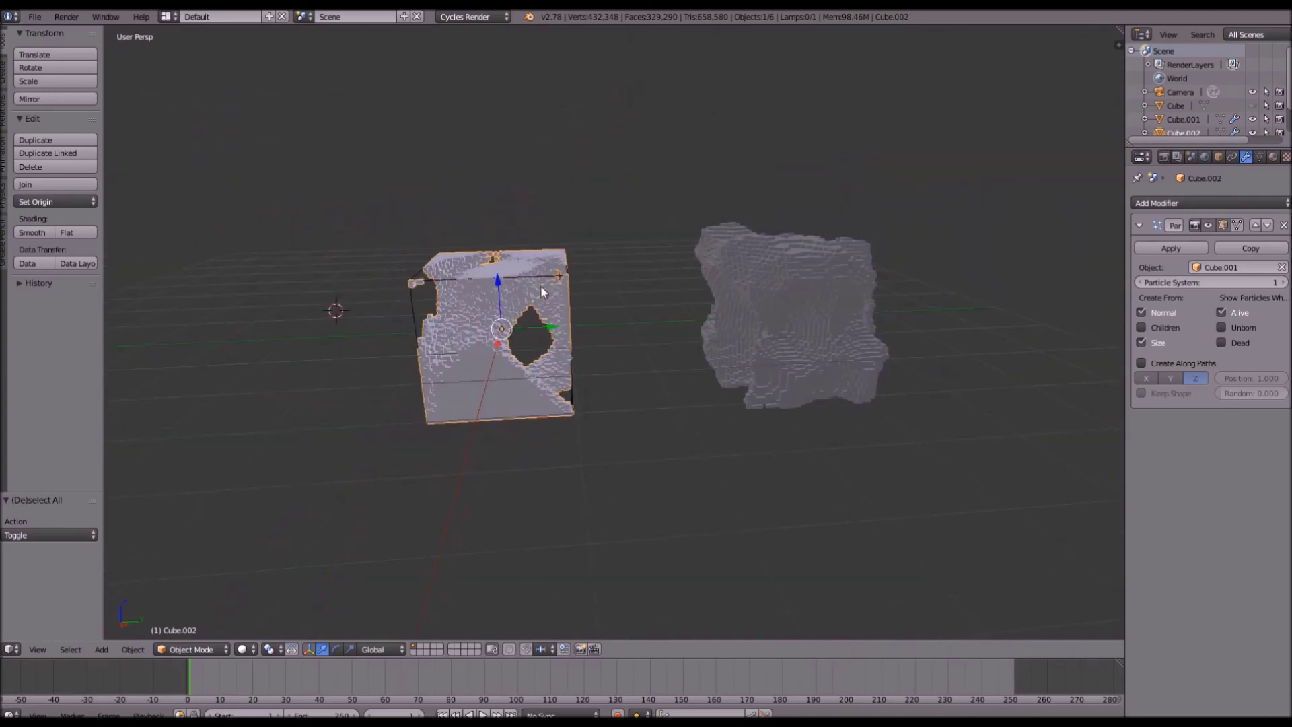